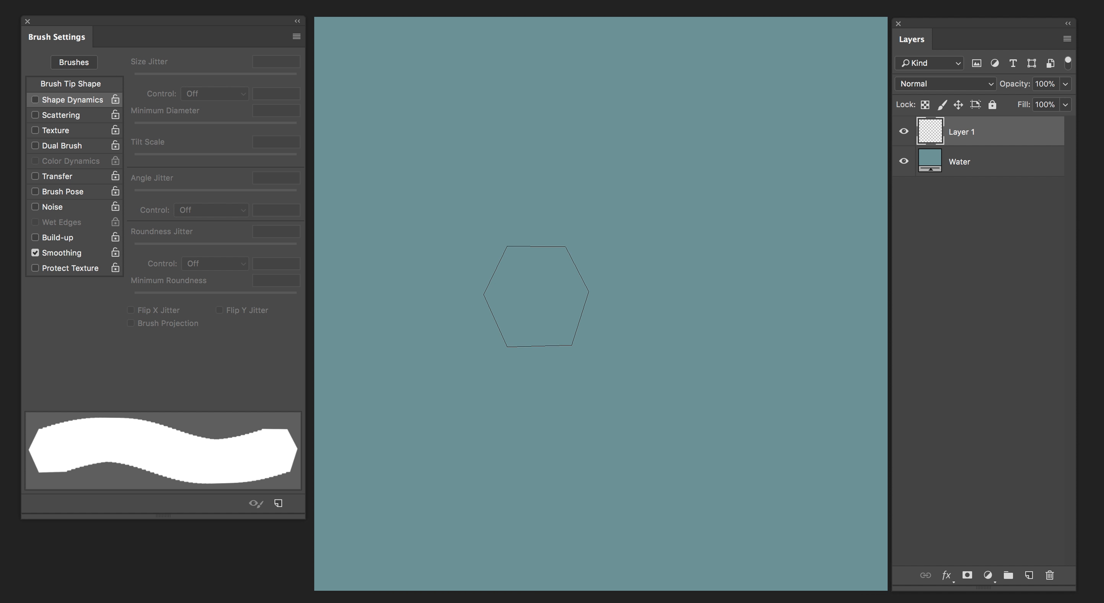
pyautogui.rightClick(538, 298)
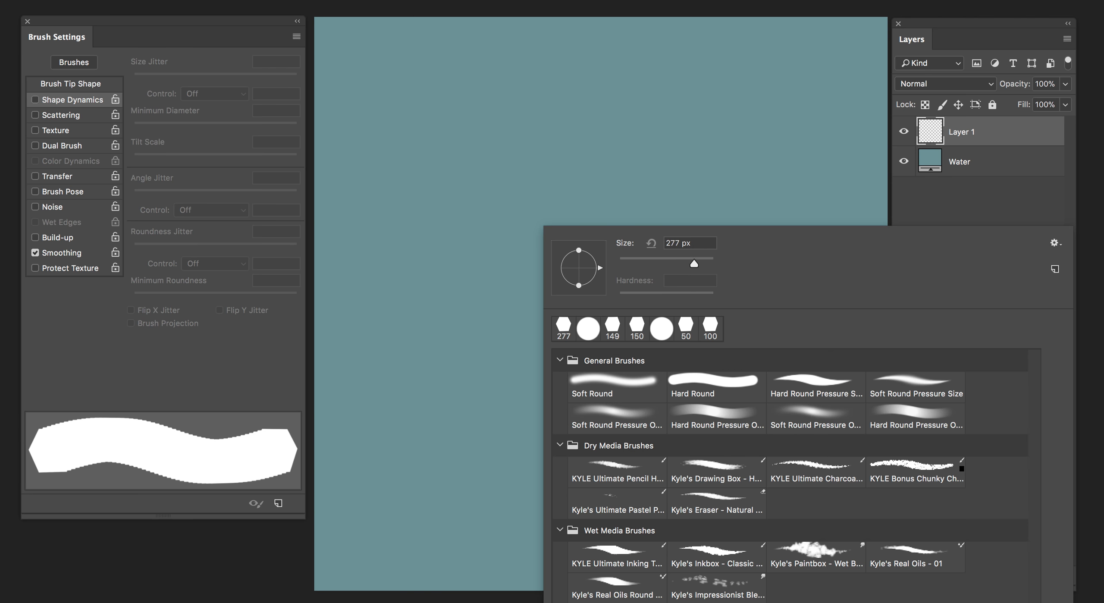
pyautogui.keyDown('alt'); pyautogui.click(679, 331); pyautogui.keyUp('alt')
pyautogui.click(869, 68)
pyautogui.click(537, 127)
# Create a new 300 x 300 pixel RGB document at 72 pixels/inch with a white background
pyautogui.press('v')
pyautogui.press('super+n')
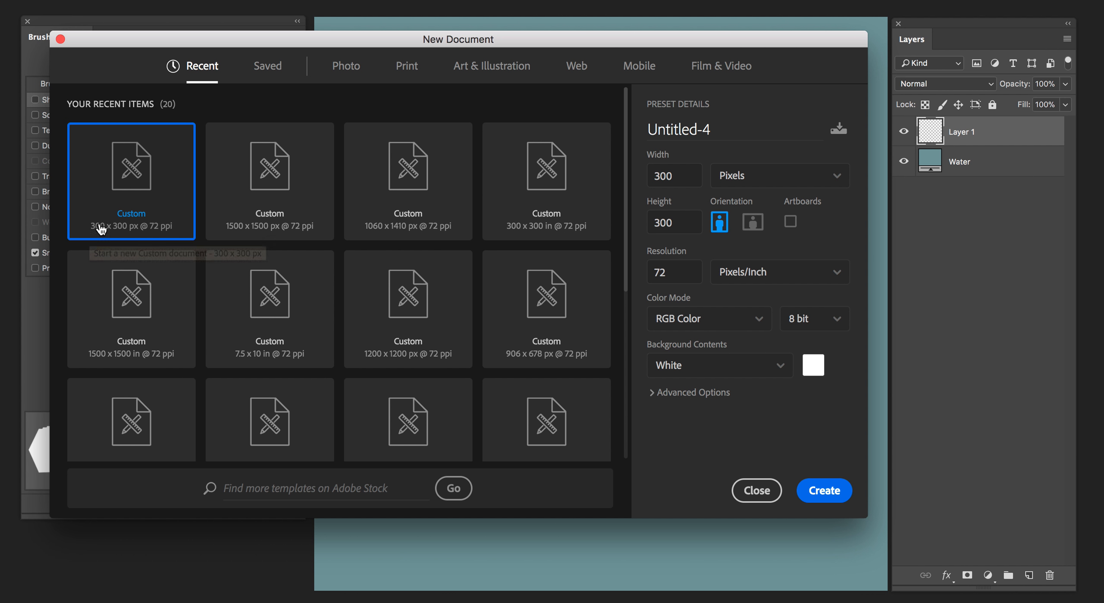
pyautogui.doubleClick(679, 179)
pyautogui.click(830, 491)
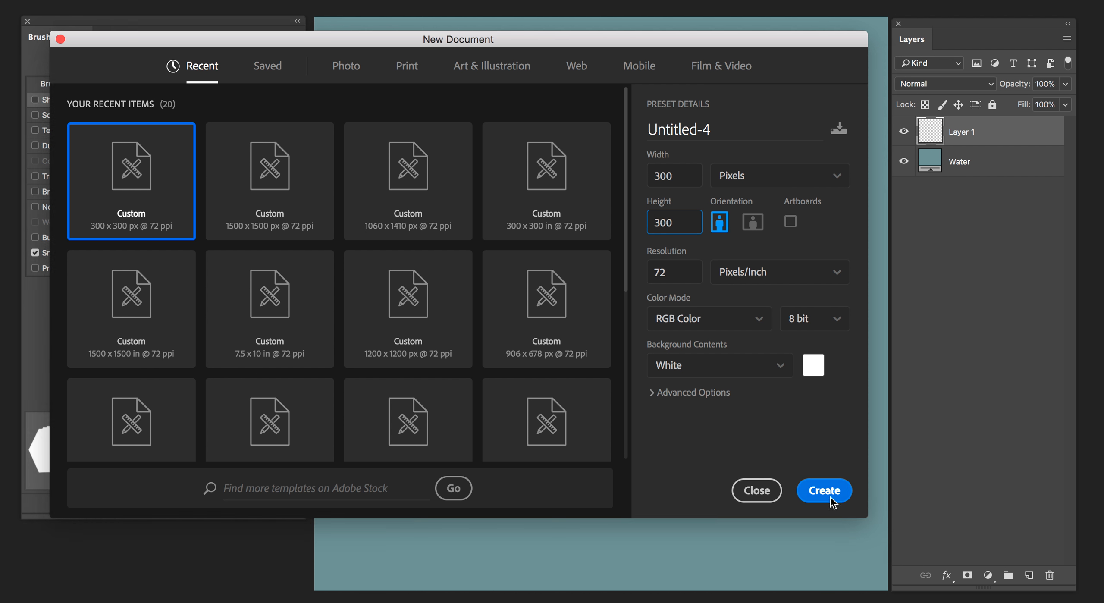
# Outline a hexagon nearly filling the canvas with the Polygonal Lasso and fill the selection with black
pyautogui.press('v')
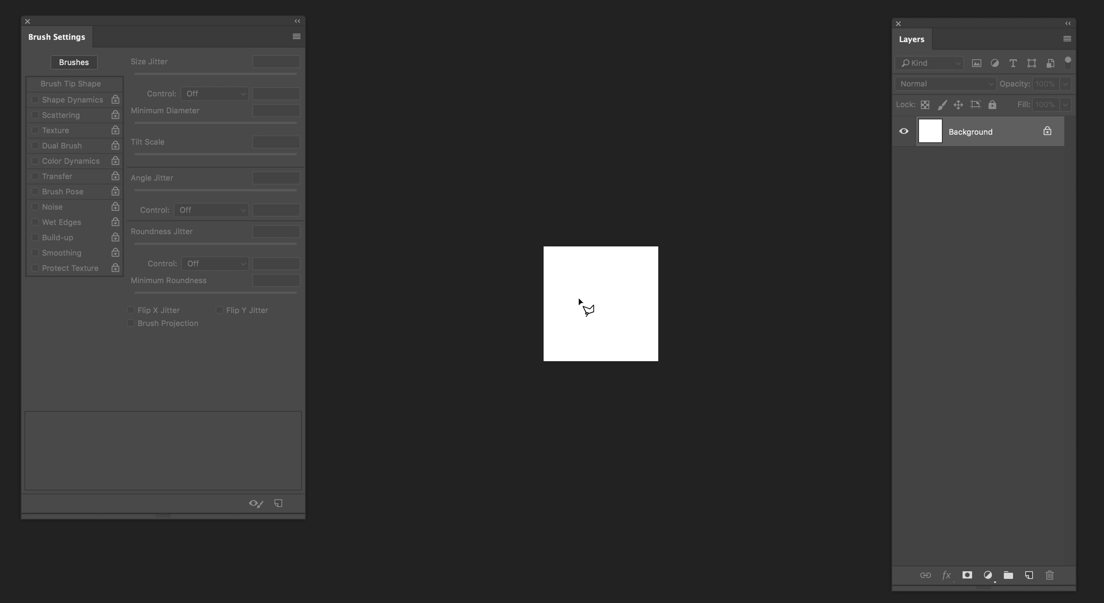
pyautogui.click(547, 301)
pyautogui.click(569, 253)
pyautogui.click(631, 254)
pyautogui.click(653, 299)
pyautogui.click(635, 352)
pyautogui.click(570, 354)
pyautogui.click(548, 301)
pyautogui.press('g')
pyautogui.click(598, 303)
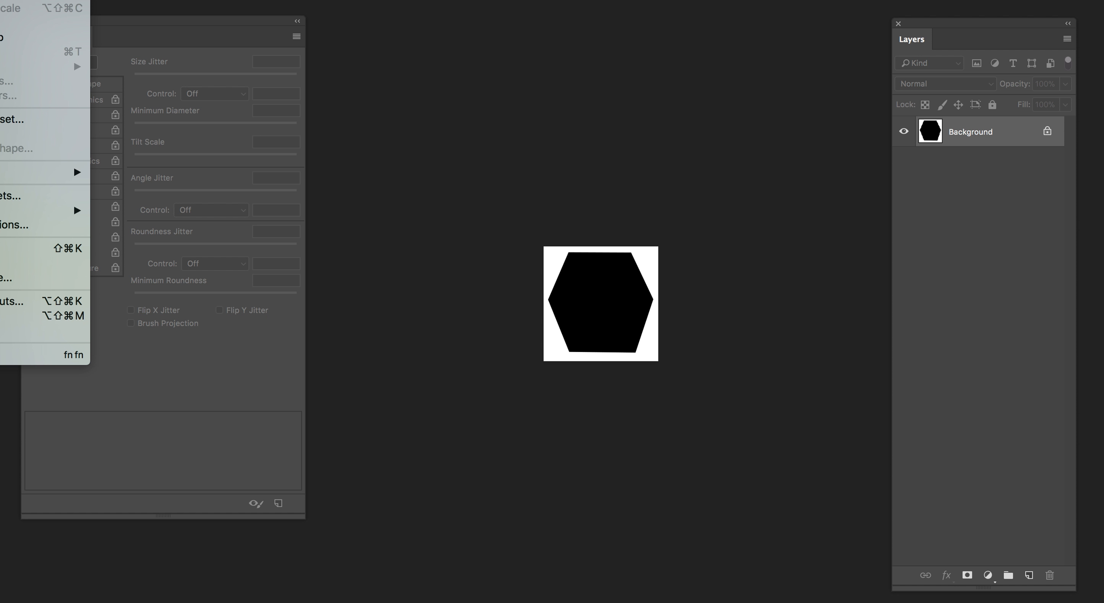
# Define the black hexagon as a brush preset named Unmodified Hex
pyautogui.click(18, 119)
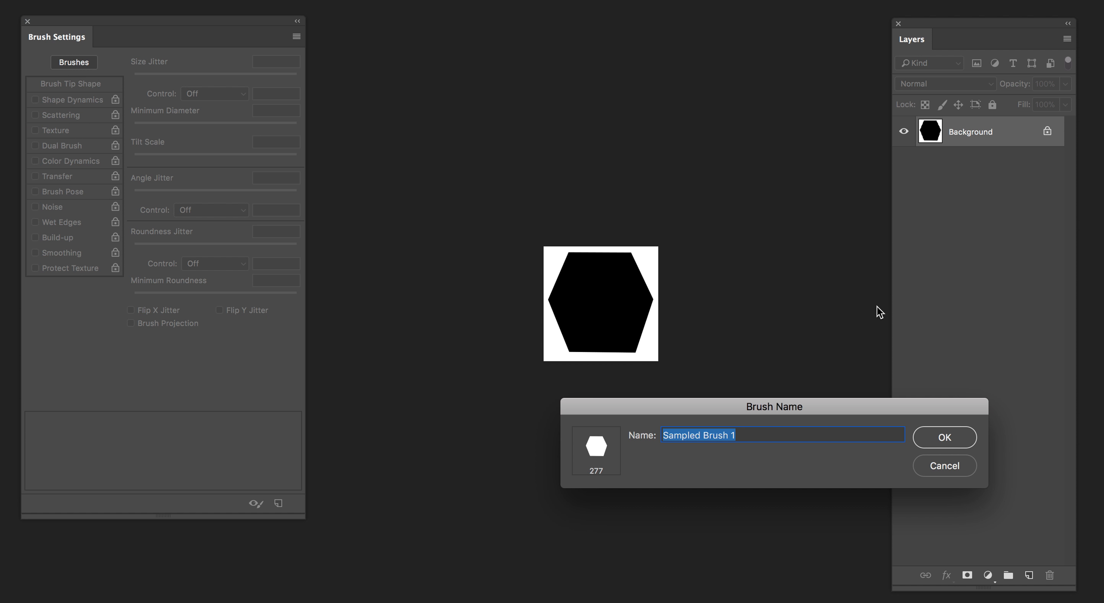
pyautogui.write('Hex')
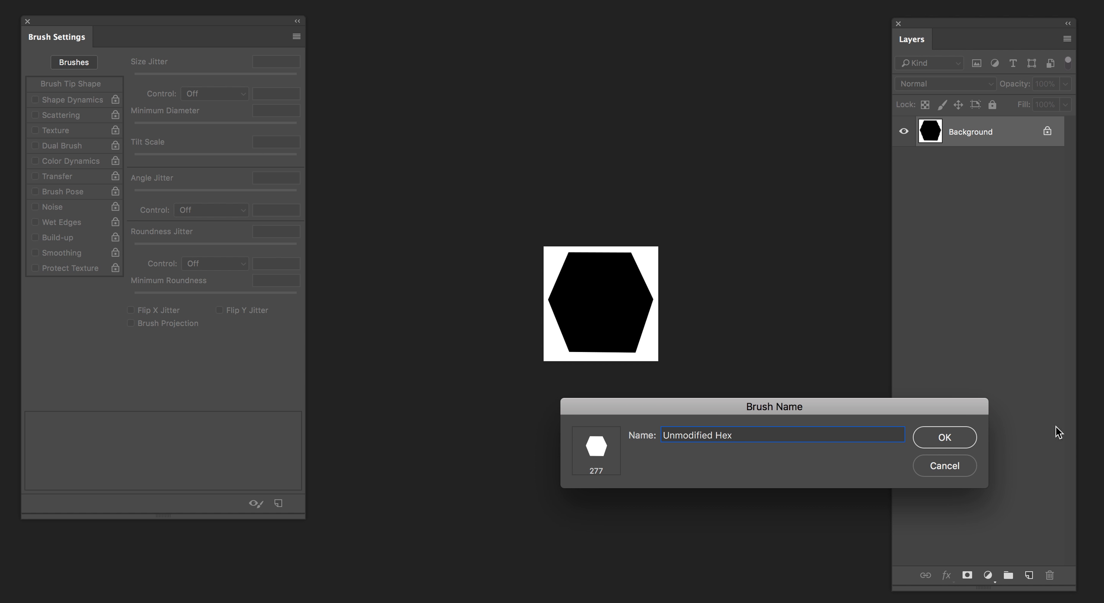
pyautogui.click(945, 438)
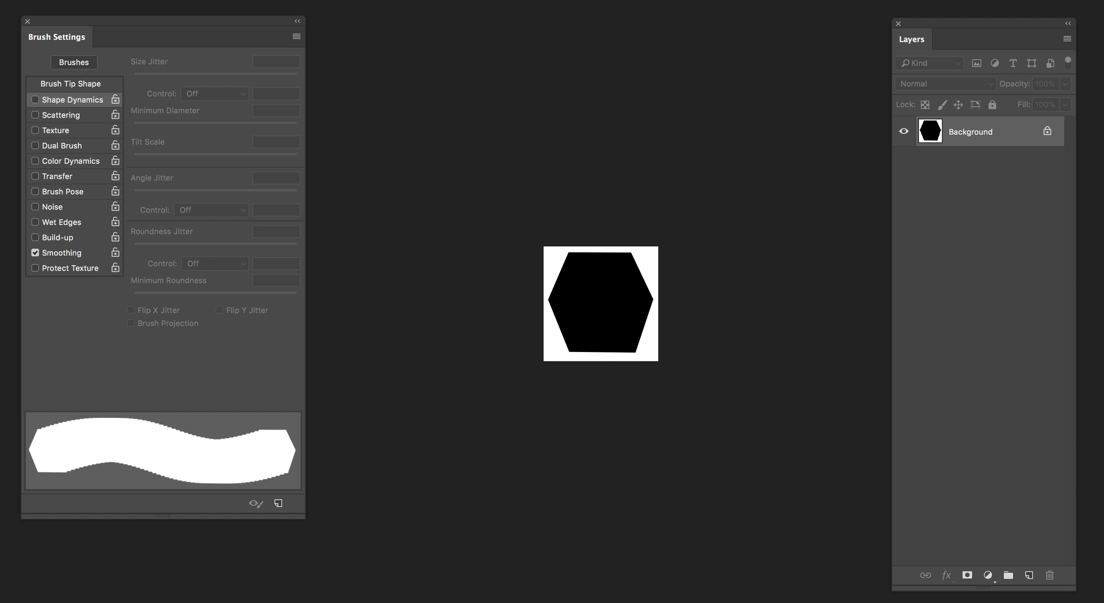
# Switch back to the document with the Water layer, paint a trial stroke with the hexagon brush on Layer 1 and erase it
pyautogui.hotkey('ctrl', 'Tab')
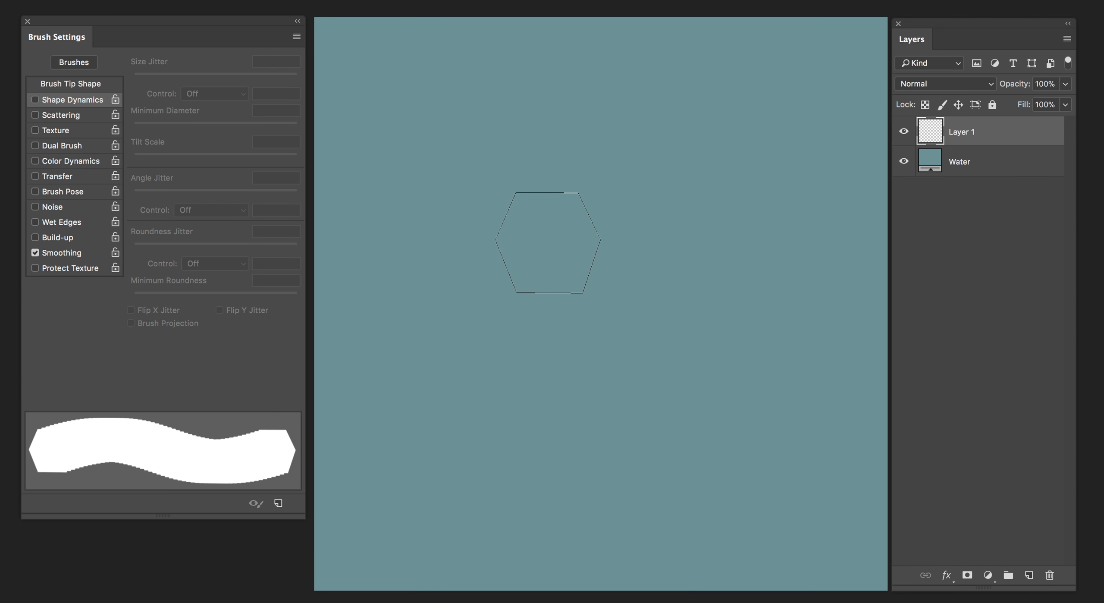
pyautogui.moveTo(521, 142)
pyautogui.mouseDown()
pyautogui.moveTo(549, 339)
pyautogui.moveTo(480, 352)
pyautogui.moveTo(612, 432)
pyautogui.mouseUp()
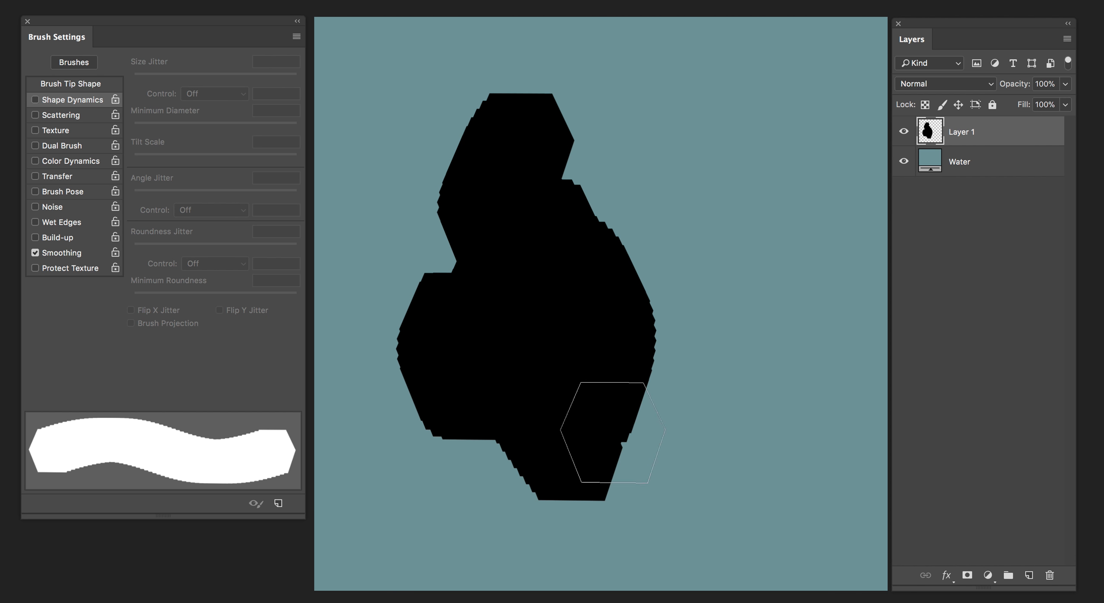
pyautogui.press('e')
pyautogui.moveTo(532, 364)
pyautogui.mouseDown()
pyautogui.moveTo(438, 291)
pyautogui.moveTo(561, 463)
pyautogui.moveTo(445, 242)
pyautogui.moveTo(522, 279)
pyautogui.moveTo(645, 369)
pyautogui.mouseUp()
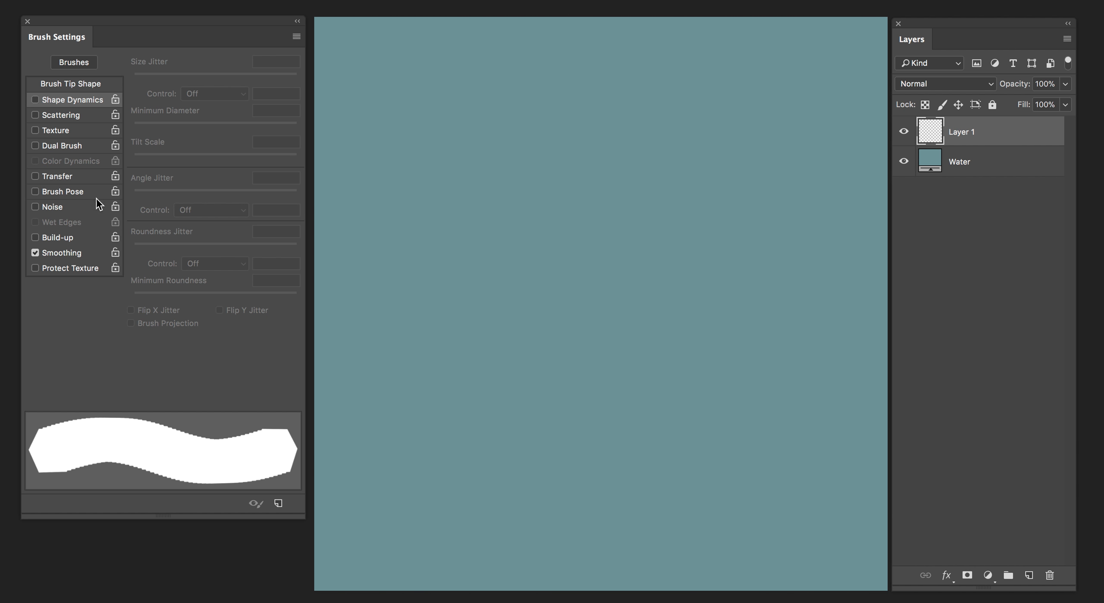
# Set the eraser's hexagon tip spacing to 81% and enable Shape Dynamics with 13% angle jitter
pyautogui.click(69, 86)
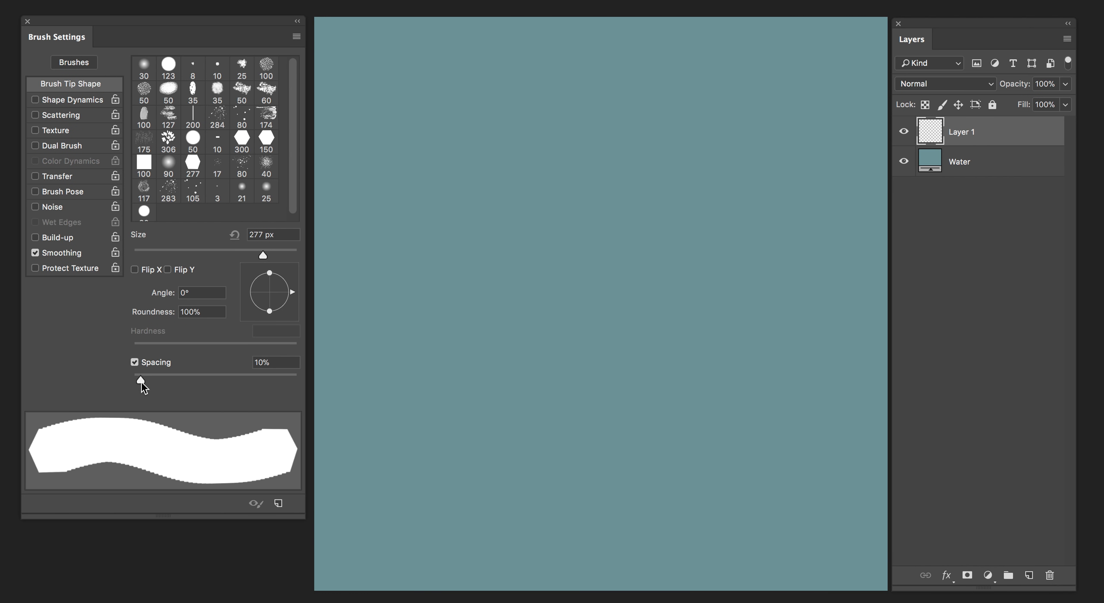
pyautogui.moveTo(140, 382)
pyautogui.mouseDown()
pyautogui.moveTo(210, 382)
pyautogui.moveTo(197, 376)
pyautogui.mouseUp()
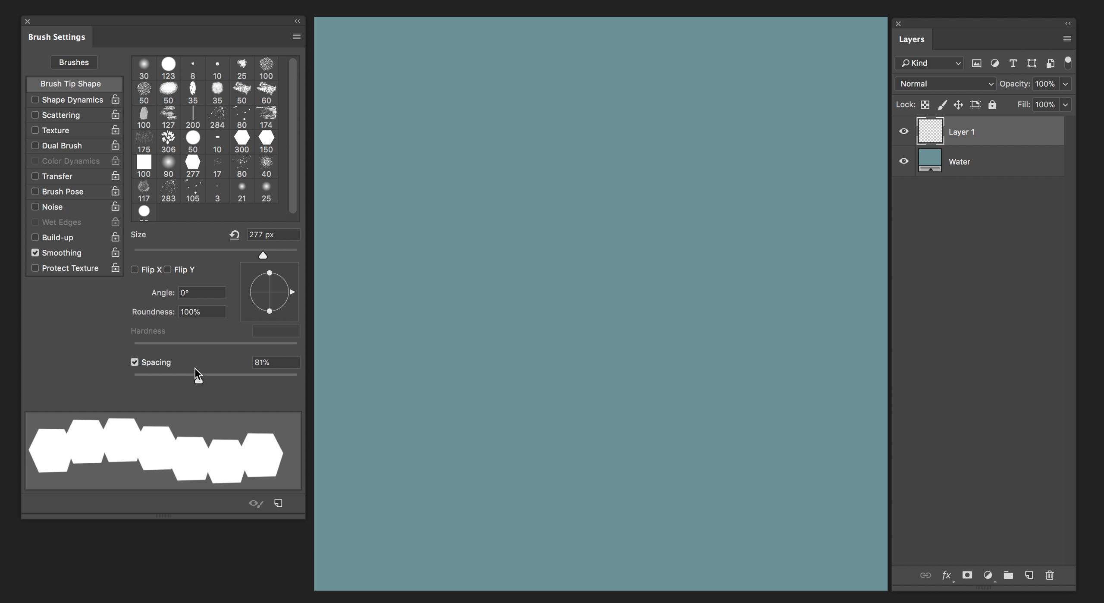
pyautogui.click(60, 103)
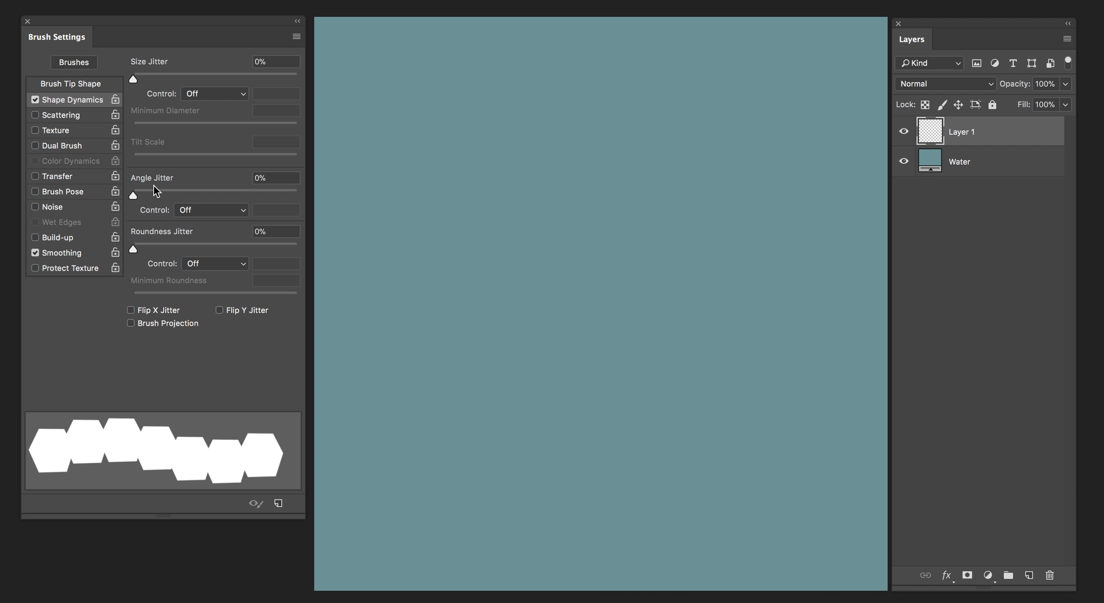
pyautogui.moveTo(134, 196)
pyautogui.mouseDown()
pyautogui.moveTo(314, 200)
pyautogui.moveTo(143, 197)
pyautogui.moveTo(169, 196)
pyautogui.moveTo(154, 197)
pyautogui.mouseUp()
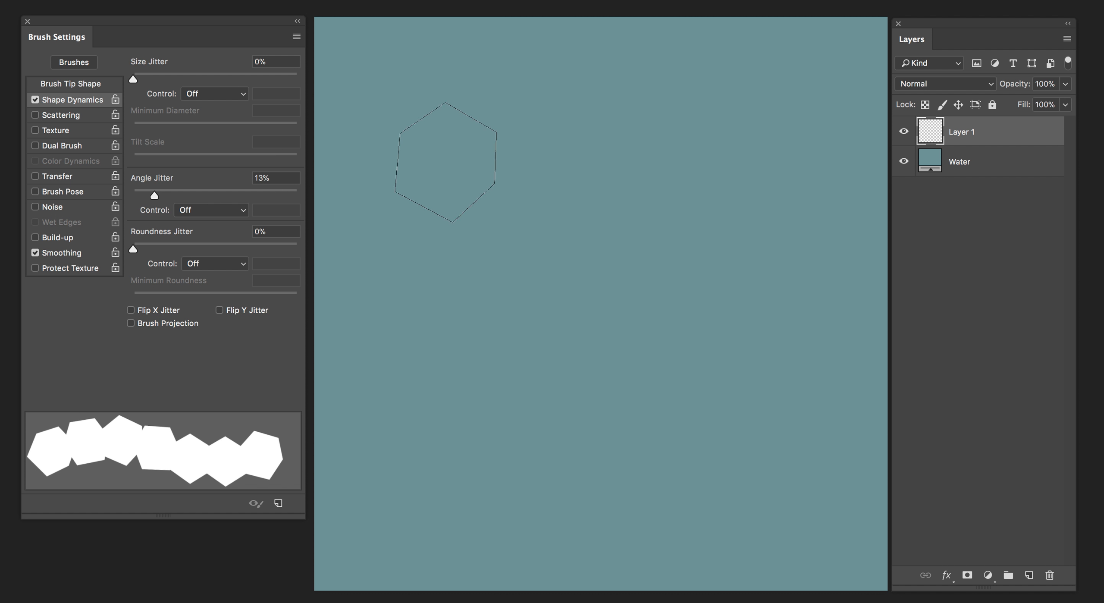
# Paint a trial stroke with the Brush tool, and set its tip spacing to 88% and its angle jitter to 13%
pyautogui.press('b')
pyautogui.moveTo(433, 171)
pyautogui.mouseDown()
pyautogui.moveTo(441, 225)
pyautogui.moveTo(495, 278)
pyautogui.mouseUp()
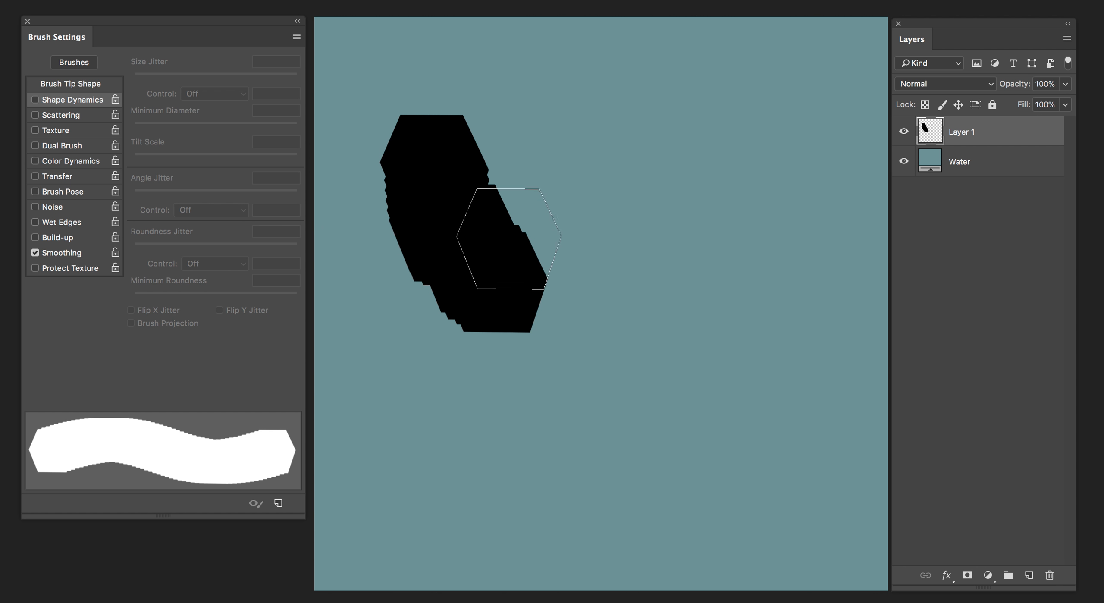
pyautogui.click(52, 83)
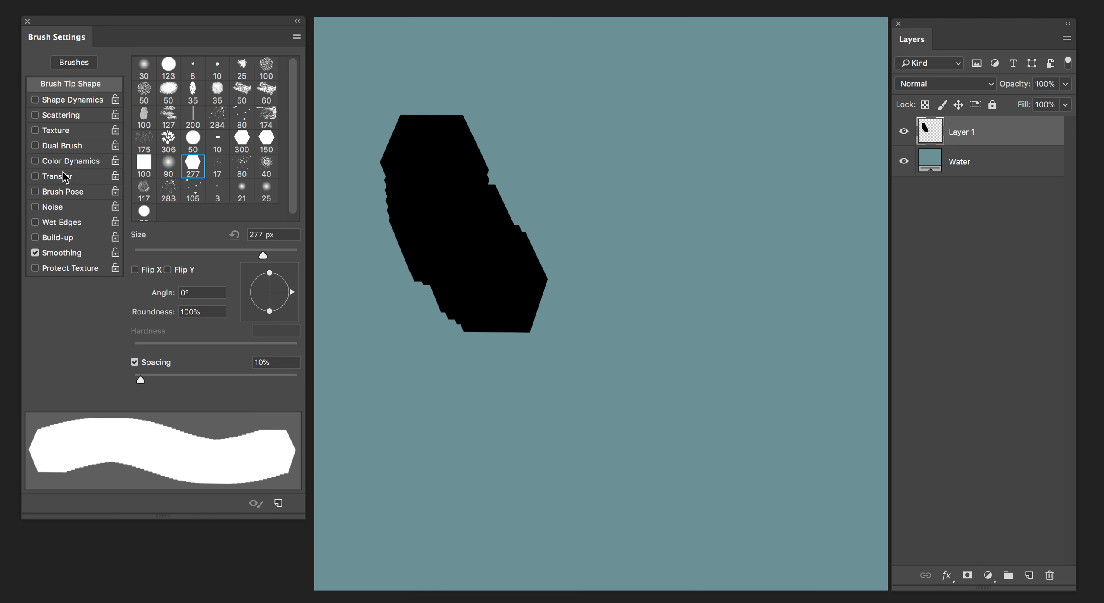
pyautogui.moveTo(146, 381); pyautogui.dragTo(205, 381)
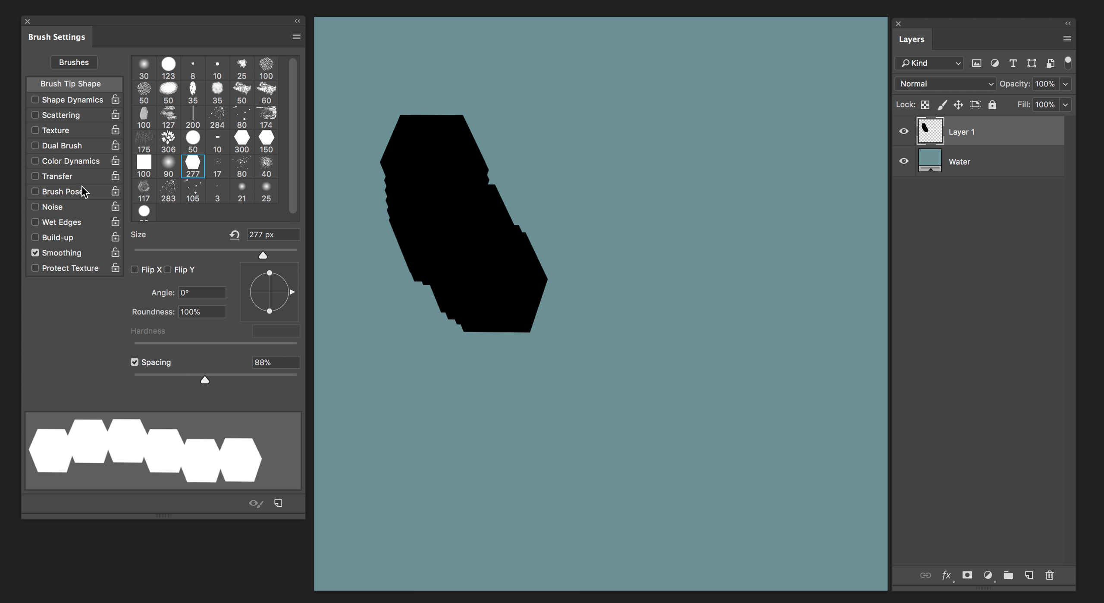
pyautogui.click(57, 101)
pyautogui.moveTo(134, 196); pyautogui.dragTo(156, 195)
# Test the jittered hexagon brush with strokes across Layer 1, and erase all the painted marks
pyautogui.click(489, 414)
pyautogui.moveTo(513, 375)
pyautogui.mouseDown()
pyautogui.moveTo(609, 331)
pyautogui.moveTo(666, 269)
pyautogui.moveTo(625, 158)
pyautogui.moveTo(744, 167)
pyautogui.moveTo(650, 407)
pyautogui.mouseUp()
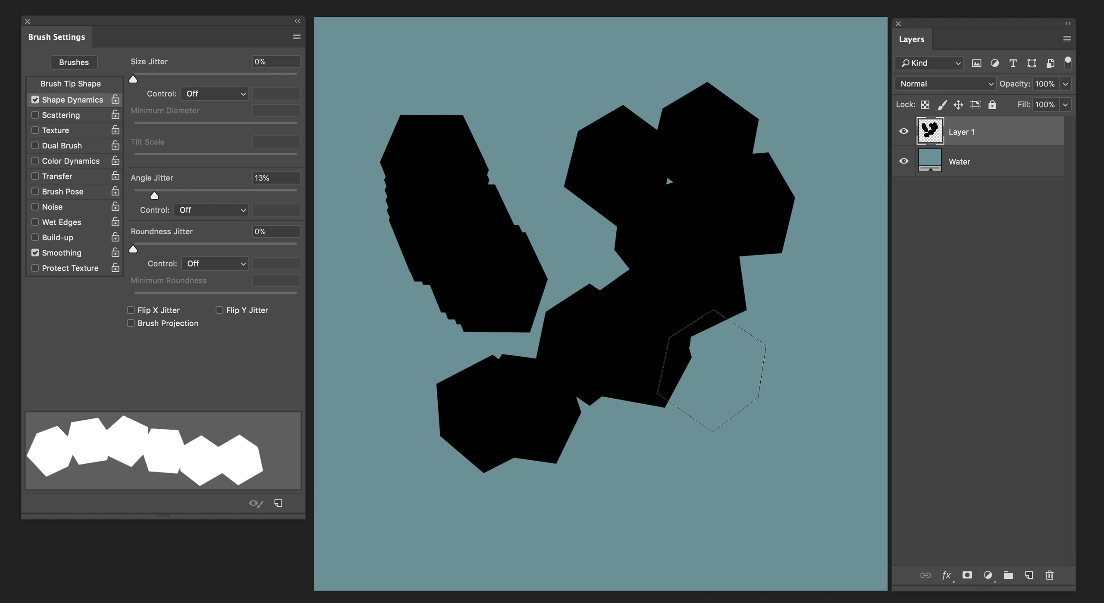
pyautogui.press('e')
pyautogui.moveTo(505, 400)
pyautogui.mouseDown()
pyautogui.moveTo(455, 478)
pyautogui.moveTo(603, 400)
pyautogui.moveTo(525, 241)
pyautogui.moveTo(759, 164)
pyautogui.moveTo(442, 169)
pyautogui.moveTo(562, 234)
pyautogui.mouseUp()
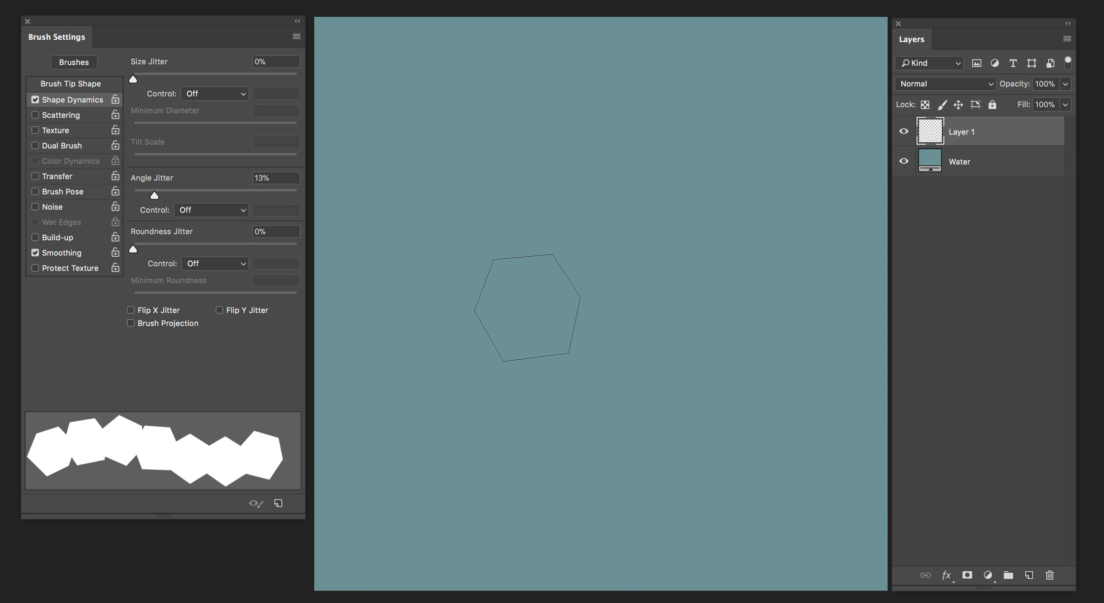
# Save the modified hexagon tip as a new brush preset named Hex, capturing the brush size
pyautogui.rightClick(355, 59)
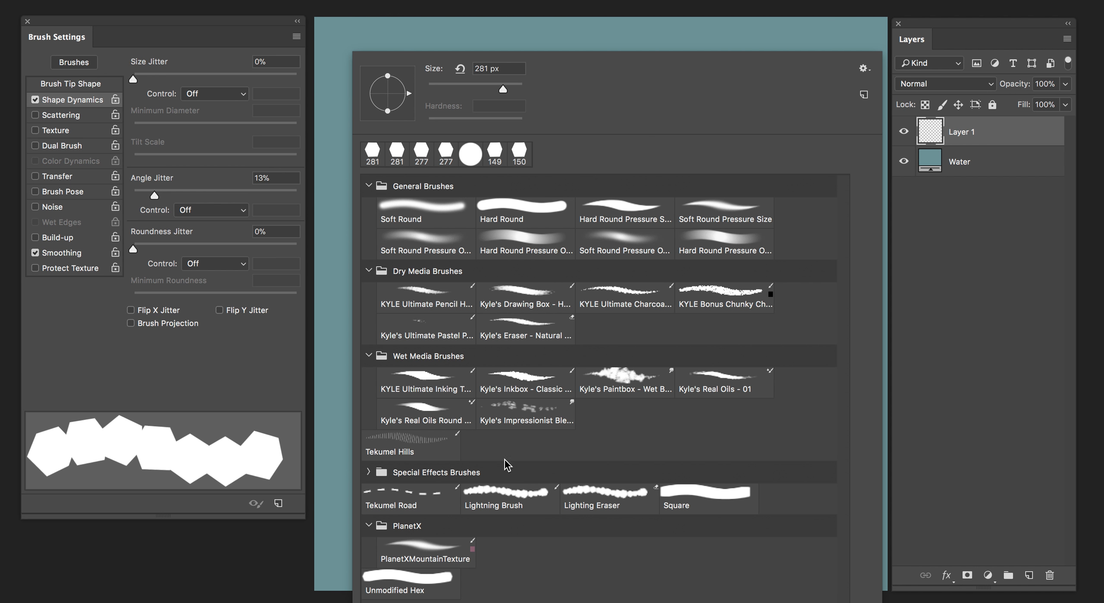
pyautogui.click(864, 94)
pyautogui.write('Hex')
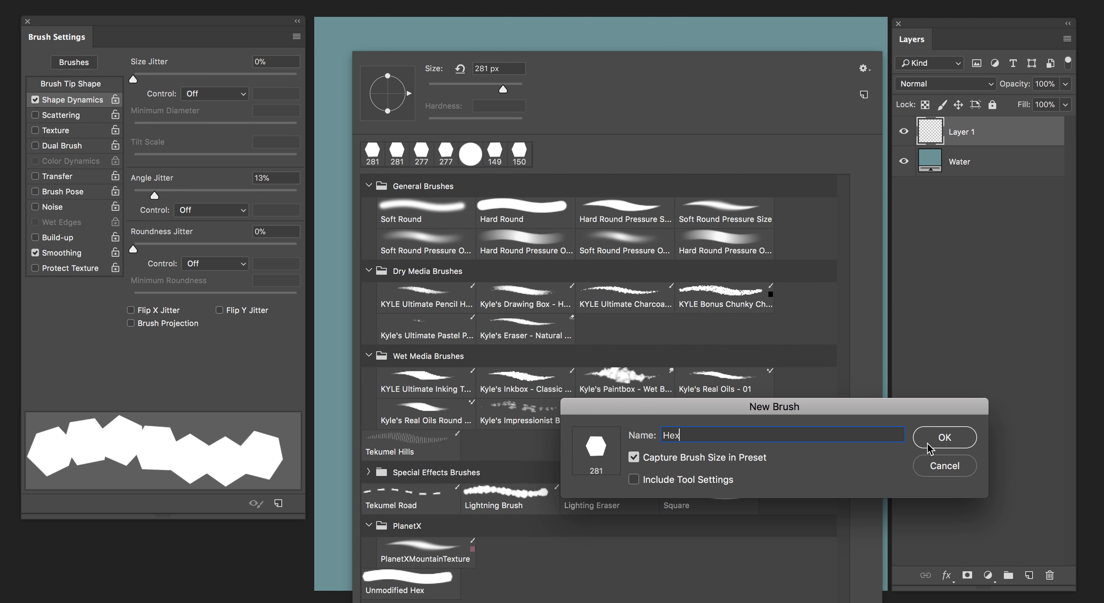
pyautogui.click(943, 437)
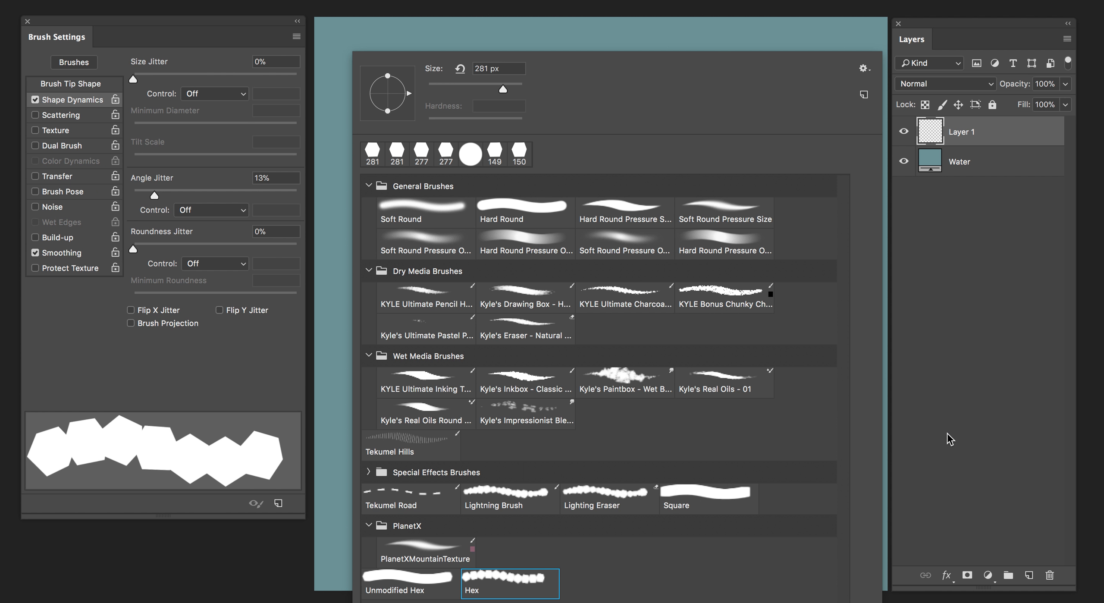
pyautogui.click(466, 34)
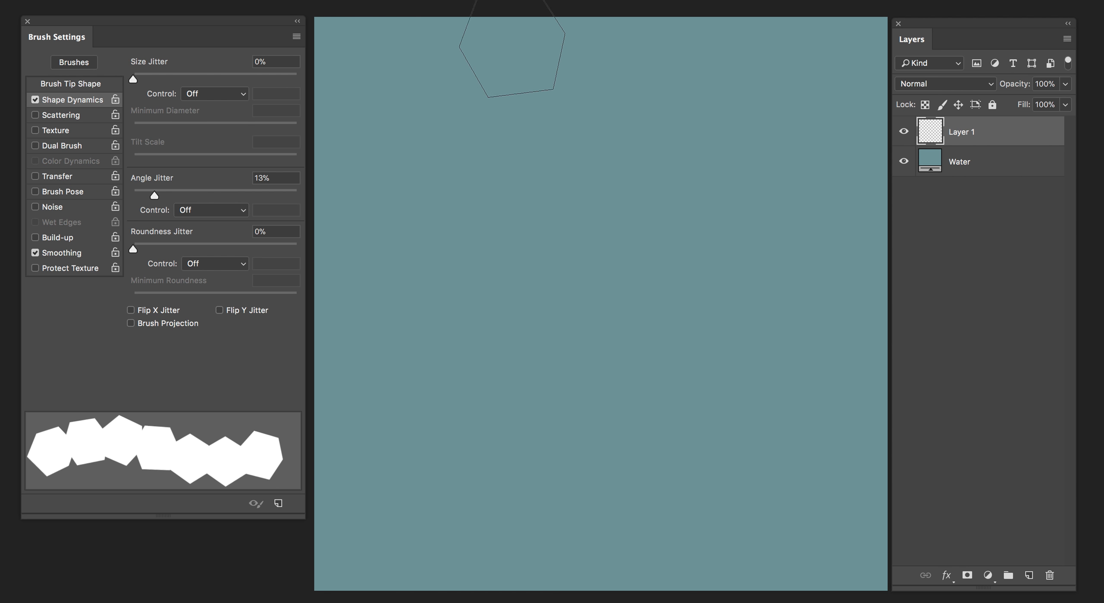
# Shrink the hexagon tip to a small size, trying smaller and larger sizes with a stroke on the canvas
pyautogui.press('[')
pyautogui.press('[')
pyautogui.press('[')
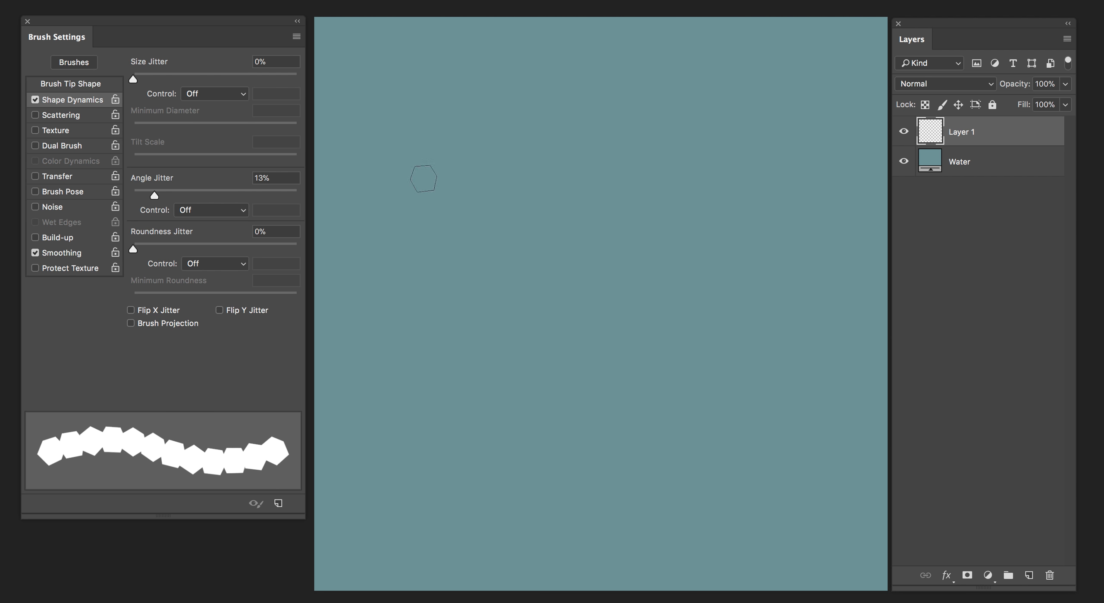
pyautogui.press(']')
pyautogui.press(']')
pyautogui.press(']')
pyautogui.press(']')
pyautogui.press(']')
pyautogui.press(']')
pyautogui.moveTo(445, 162)
pyautogui.mouseDown()
pyautogui.moveTo(432, 176)
pyautogui.moveTo(461, 388)
pyautogui.moveTo(410, 238)
pyautogui.moveTo(420, 130)
pyautogui.moveTo(436, 121)
pyautogui.mouseUp()
pyautogui.press('[')
pyautogui.press('[')
pyautogui.press('[')
pyautogui.press('[')
pyautogui.press('[')
# Delete Layer 1 and add a Solid Color fill layer above Water in medium green (#4ea150)
pyautogui.press('e')
pyautogui.press('Delete')
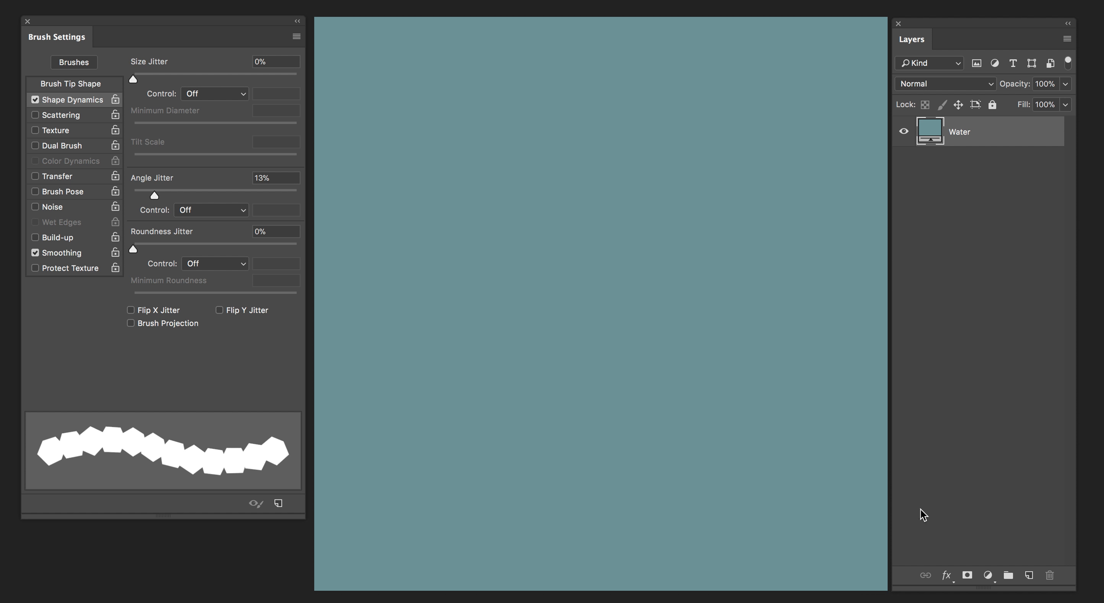
pyautogui.click(987, 577)
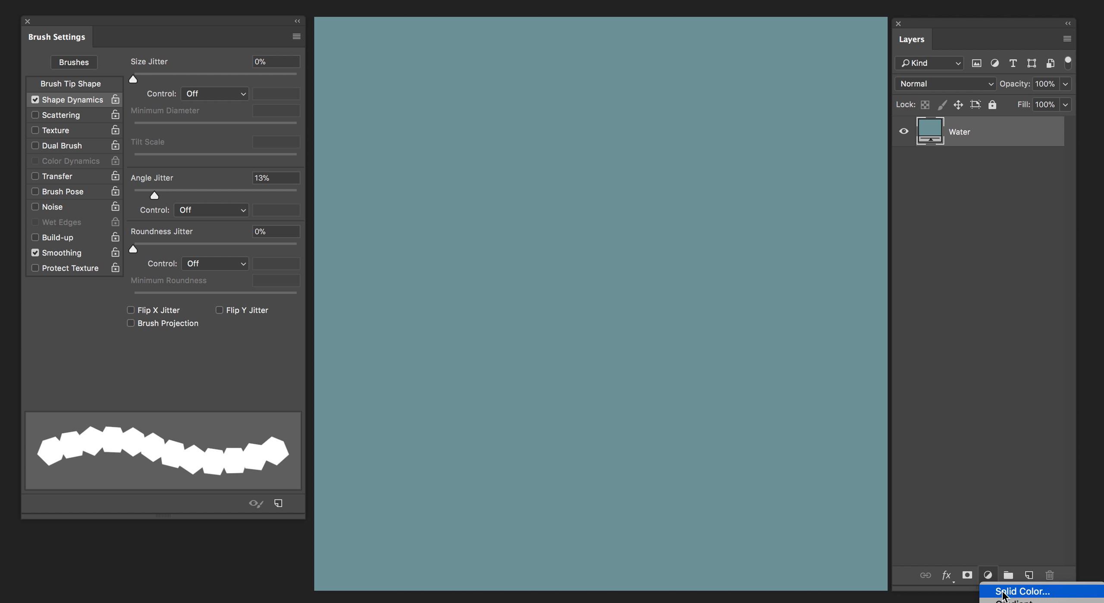
pyautogui.click(1012, 594)
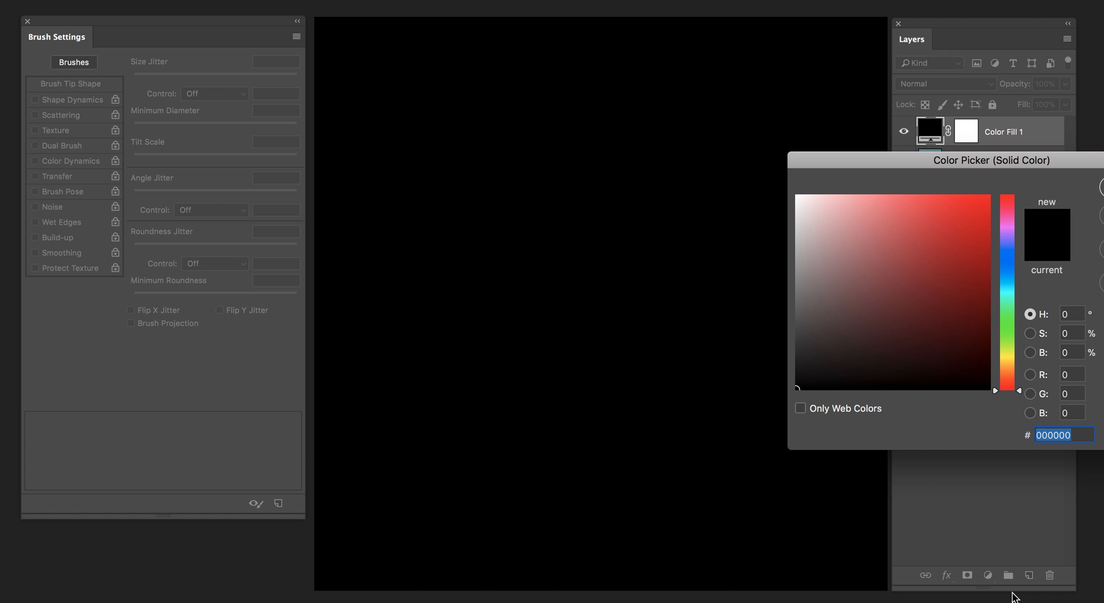
pyautogui.click(1014, 325)
pyautogui.click(893, 254)
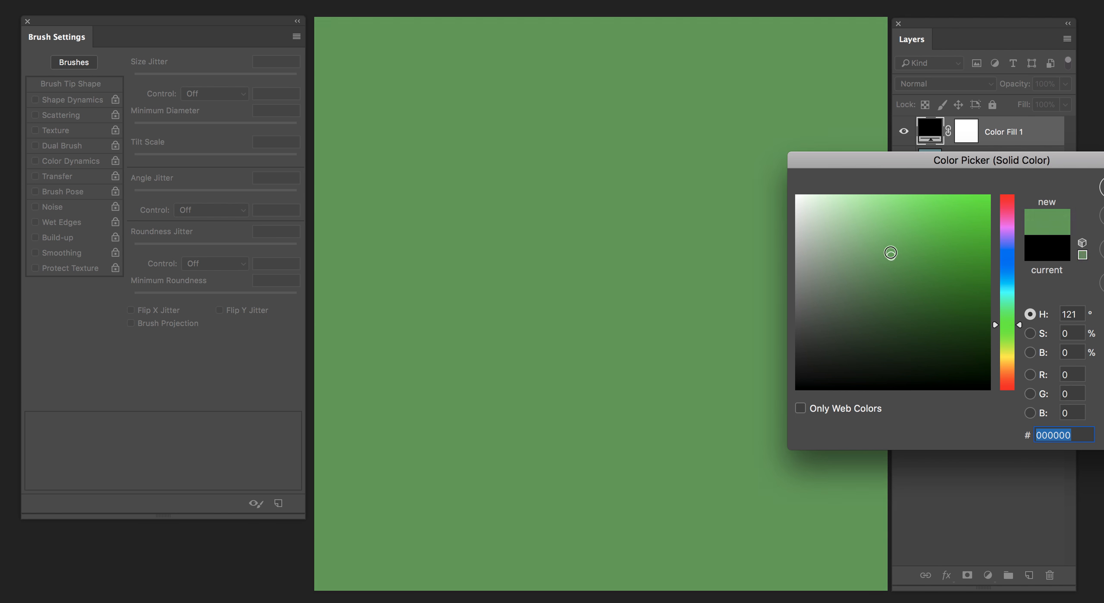
pyautogui.moveTo(886, 270); pyautogui.dragTo(896, 266)
pyautogui.click(1102, 188)
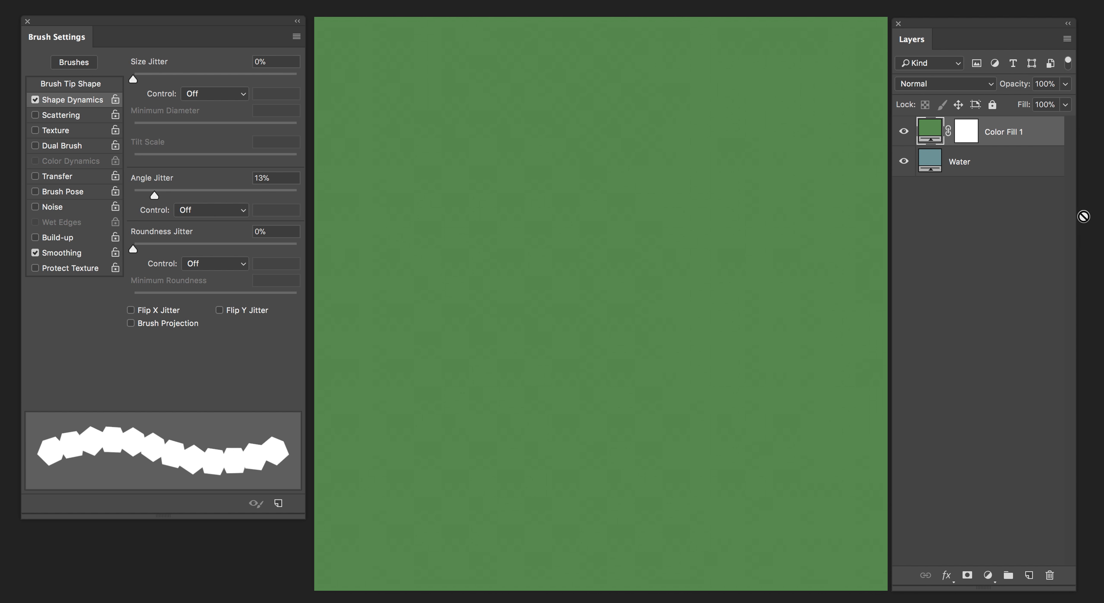
# Rename the green fill layer Land and invert its layer mask to black
pyautogui.doubleClick(1007, 132)
pyautogui.write('Land')
pyautogui.press('Return')
pyautogui.click(962, 129)
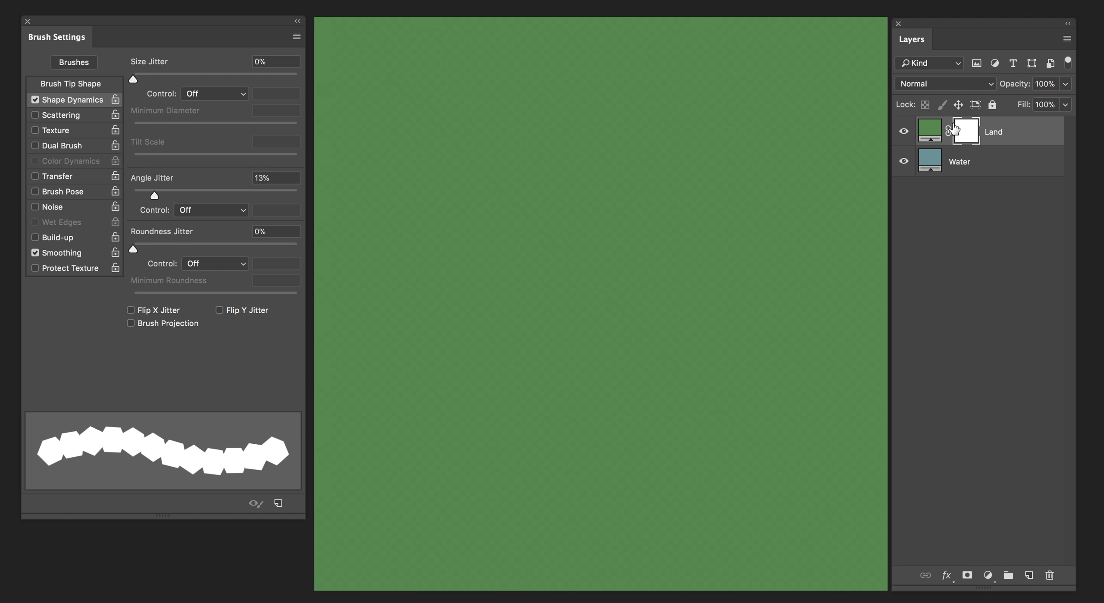
pyautogui.press('super+i')
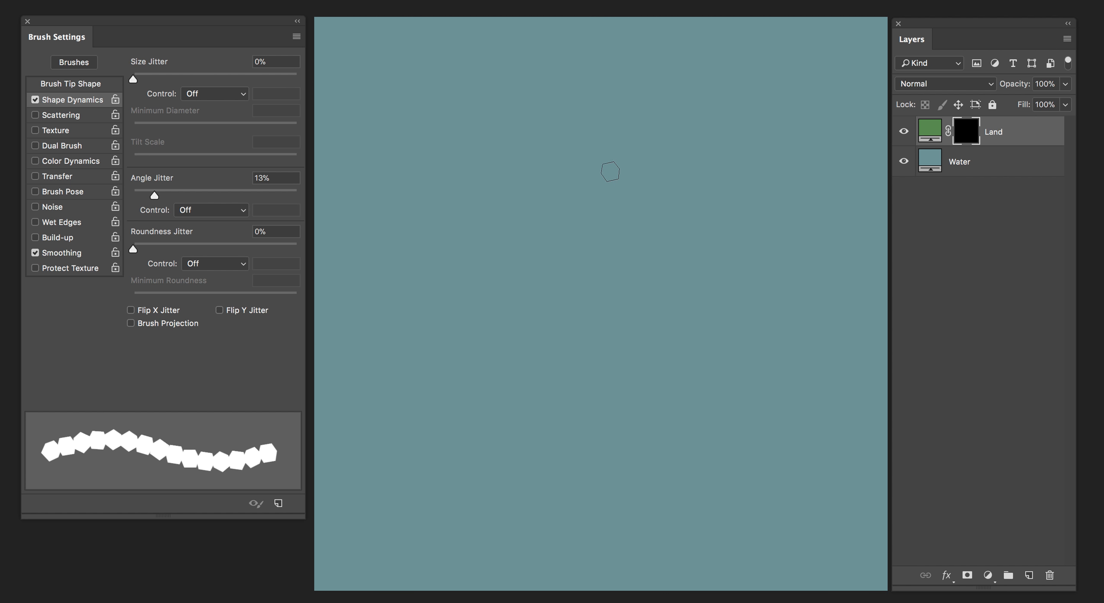
# Paint a tapered land mass on the Land mask in the upper-left area of the canvas with the hexagon brush
pyautogui.rightClick(618, 180)
pyautogui.click(492, 128)
pyautogui.moveTo(468, 182)
pyautogui.mouseDown()
pyautogui.moveTo(451, 250)
pyautogui.moveTo(485, 154)
pyautogui.moveTo(496, 258)
pyautogui.moveTo(464, 254)
pyautogui.mouseUp()
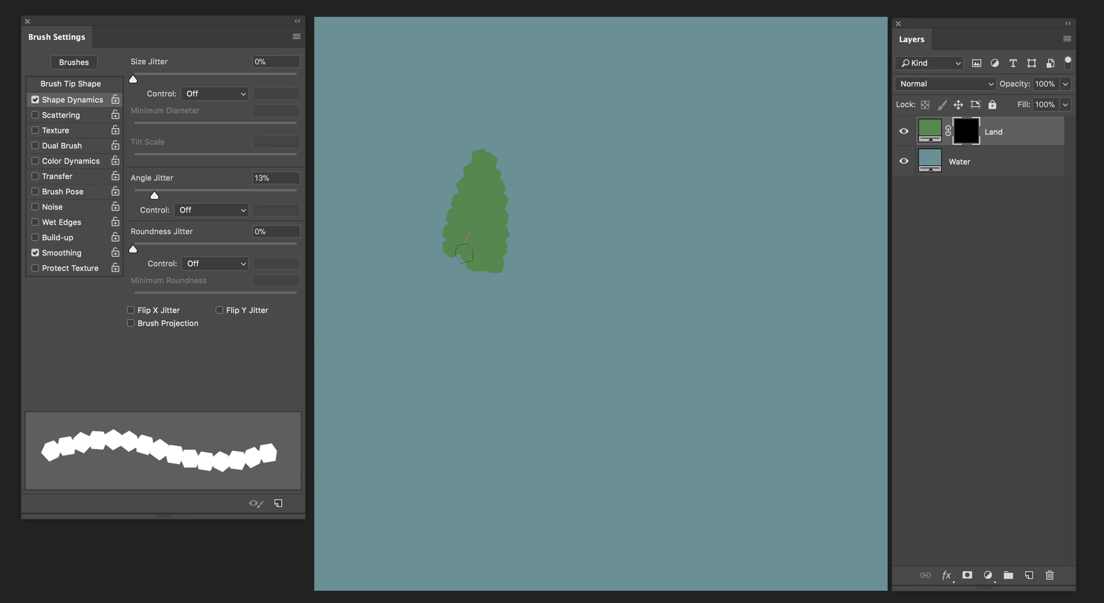
# Change the Land layer's fill colour to a brighter, more saturated green
pyautogui.doubleClick(921, 138)
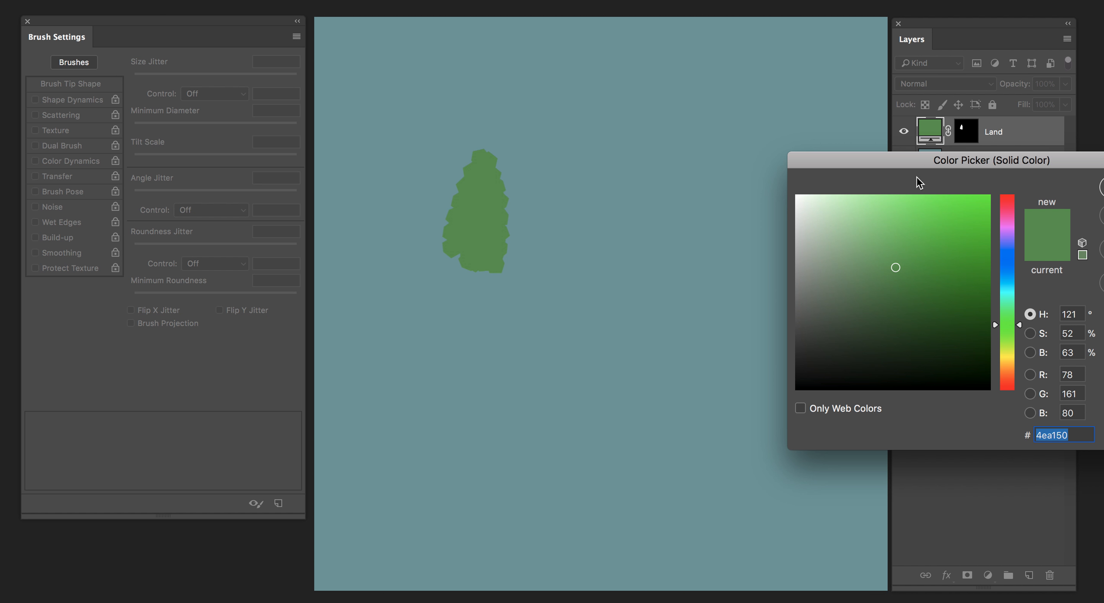
pyautogui.moveTo(895, 268)
pyautogui.mouseDown()
pyautogui.moveTo(899, 240)
pyautogui.moveTo(921, 233)
pyautogui.mouseUp()
pyautogui.click(1101, 189)
# Change the Water layer's fill colour to a darker, deeper teal
pyautogui.doubleClick(932, 164)
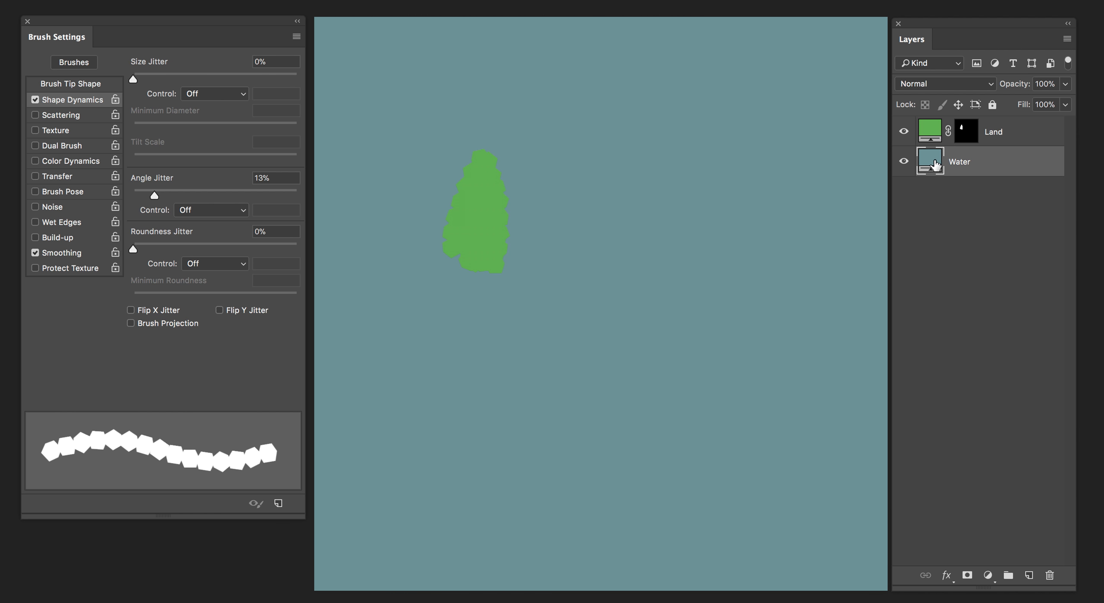
pyautogui.moveTo(881, 291); pyautogui.dragTo(868, 293)
pyautogui.click(1102, 189)
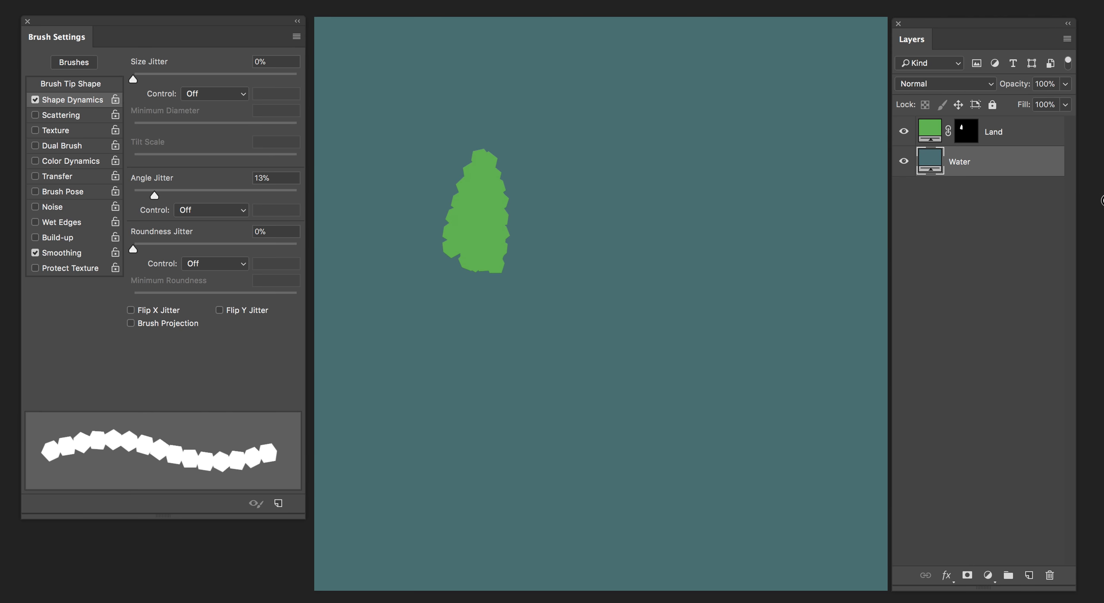
# Clear the existing tapered land mass from the Land layer's mask with a larger hexagon brush
pyautogui.click(964, 133)
pyautogui.press(']')
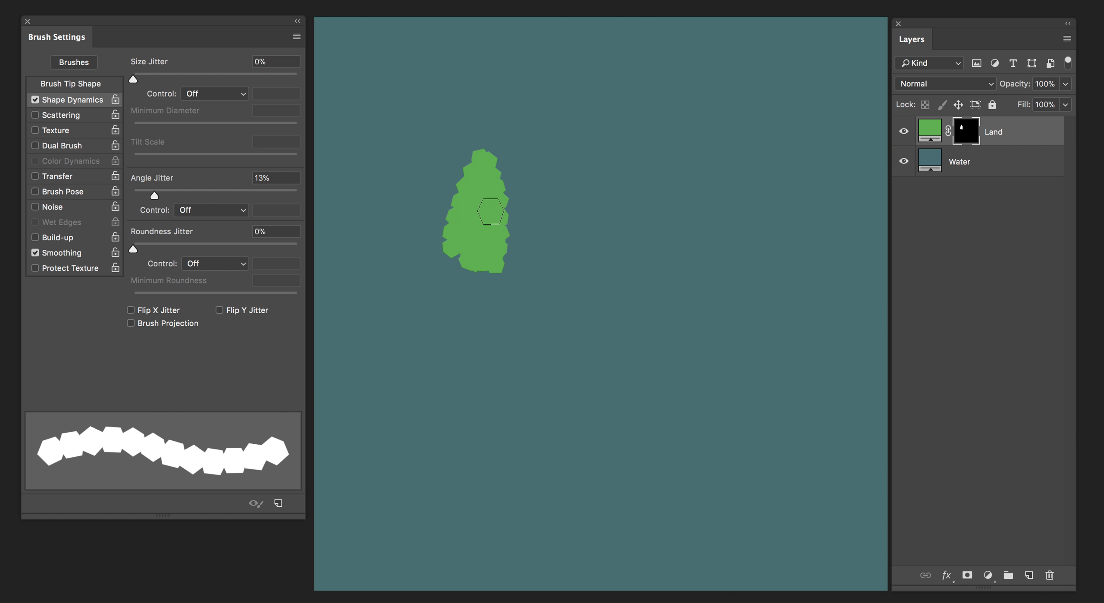
pyautogui.moveTo(475, 128)
pyautogui.mouseDown()
pyautogui.moveTo(490, 207)
pyautogui.moveTo(459, 254)
pyautogui.mouseUp()
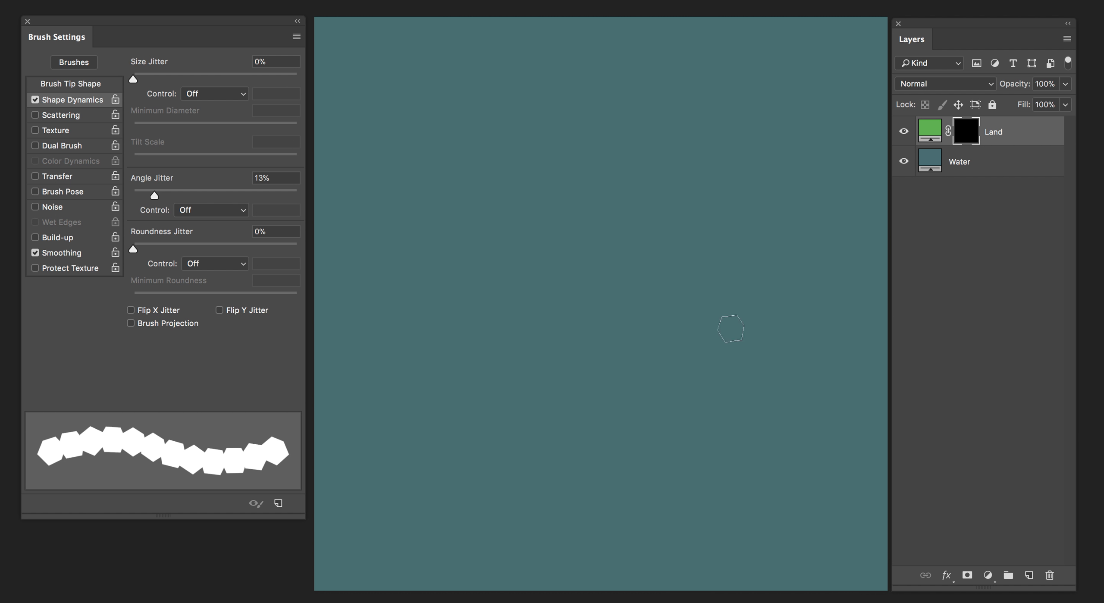
# Paint five separate land masses on the Land mask with an enlarged hexagon brush: upper left, upper right, centre, lower left and a large branching one lower right
pyautogui.press('[')
pyautogui.press(']')
pyautogui.press(']')
pyautogui.press(']')
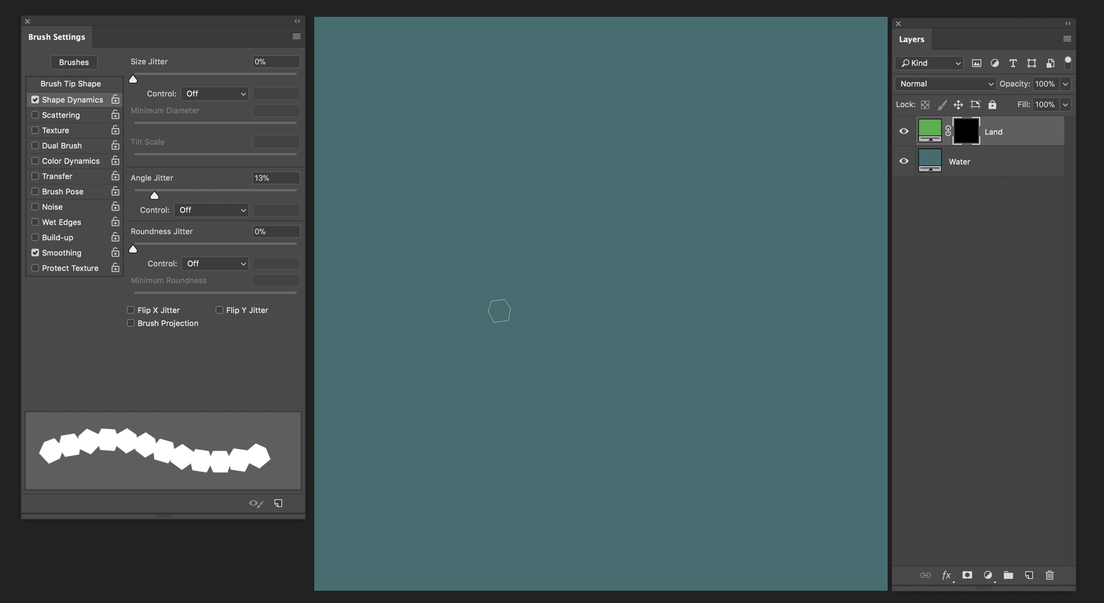
pyautogui.moveTo(536, 416)
pyautogui.mouseDown()
pyautogui.moveTo(537, 324)
pyautogui.moveTo(553, 345)
pyautogui.moveTo(561, 319)
pyautogui.moveTo(539, 342)
pyautogui.moveTo(551, 326)
pyautogui.moveTo(613, 282)
pyautogui.moveTo(554, 318)
pyautogui.moveTo(614, 294)
pyautogui.moveTo(610, 283)
pyautogui.moveTo(529, 395)
pyautogui.moveTo(599, 321)
pyautogui.moveTo(496, 424)
pyautogui.mouseUp()
pyautogui.moveTo(380, 500)
pyautogui.mouseDown()
pyautogui.moveTo(397, 475)
pyautogui.moveTo(379, 489)
pyautogui.mouseUp()
pyautogui.moveTo(710, 197)
pyautogui.mouseDown()
pyautogui.moveTo(738, 151)
pyautogui.moveTo(782, 116)
pyautogui.moveTo(737, 182)
pyautogui.moveTo(775, 133)
pyautogui.mouseUp()
pyautogui.moveTo(756, 143)
pyautogui.mouseDown()
pyautogui.moveTo(753, 183)
pyautogui.moveTo(703, 225)
pyautogui.mouseUp()
pyautogui.moveTo(726, 364)
pyautogui.mouseDown()
pyautogui.moveTo(756, 309)
pyautogui.moveTo(711, 364)
pyautogui.moveTo(734, 347)
pyautogui.moveTo(728, 376)
pyautogui.moveTo(763, 332)
pyautogui.moveTo(770, 364)
pyautogui.moveTo(739, 361)
pyautogui.moveTo(698, 414)
pyautogui.moveTo(719, 457)
pyautogui.moveTo(796, 463)
pyautogui.moveTo(715, 419)
pyautogui.moveTo(752, 454)
pyautogui.moveTo(823, 443)
pyautogui.moveTo(818, 471)
pyautogui.moveTo(668, 439)
pyautogui.moveTo(708, 417)
pyautogui.moveTo(703, 467)
pyautogui.mouseUp()
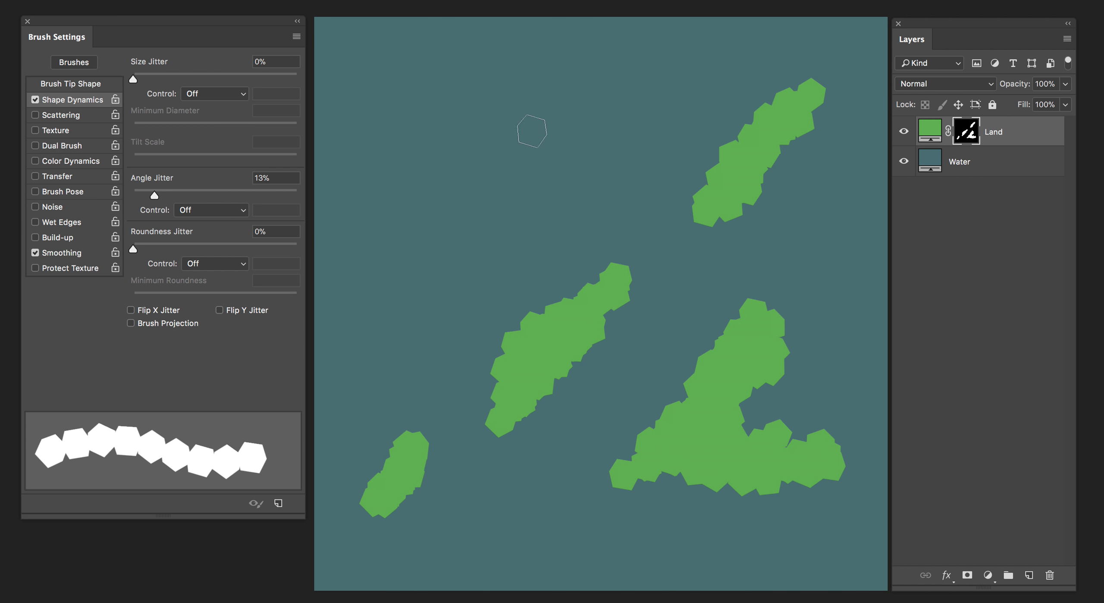
pyautogui.moveTo(524, 128)
pyautogui.mouseDown()
pyautogui.moveTo(500, 99)
pyautogui.moveTo(527, 138)
pyautogui.moveTo(466, 139)
pyautogui.moveTo(549, 138)
pyautogui.moveTo(492, 172)
pyautogui.moveTo(535, 181)
pyautogui.moveTo(428, 169)
pyautogui.moveTo(475, 93)
pyautogui.moveTo(419, 140)
pyautogui.mouseUp()
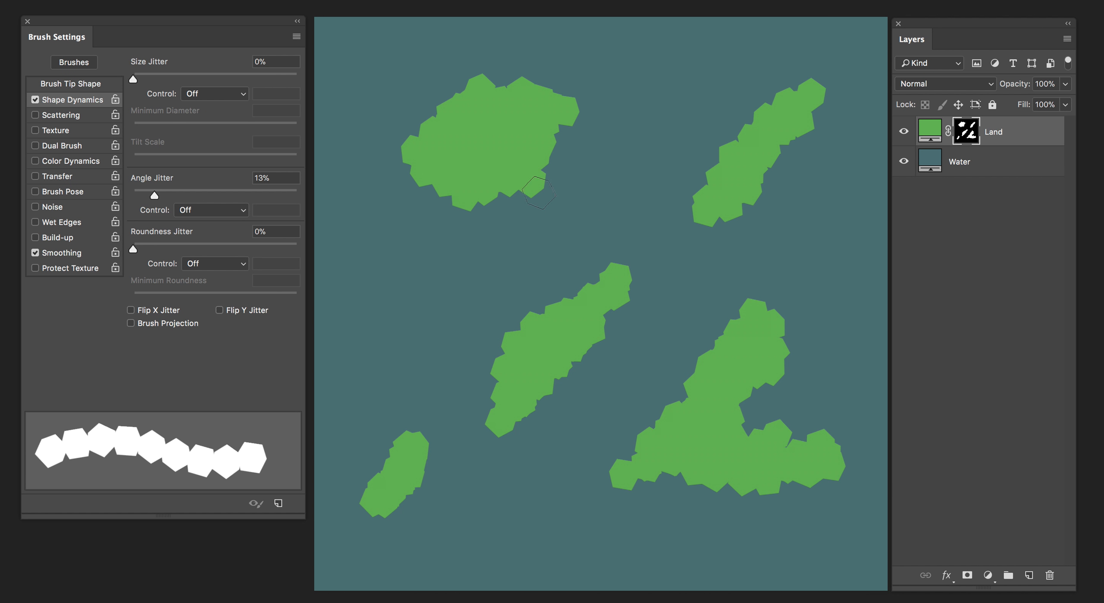
# Erase around the upper-left land mass with a much smaller hexagon eraser to roughen its coast, cut a bay and leave small offshore islets
pyautogui.press('e')
pyautogui.rightClick(519, 226)
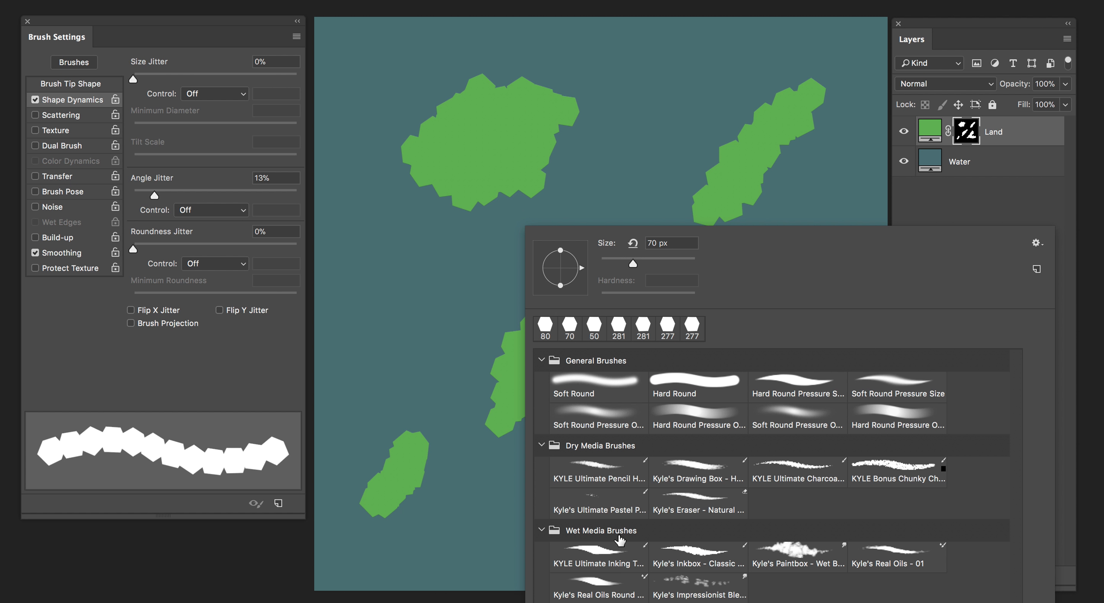
pyautogui.click(401, 205)
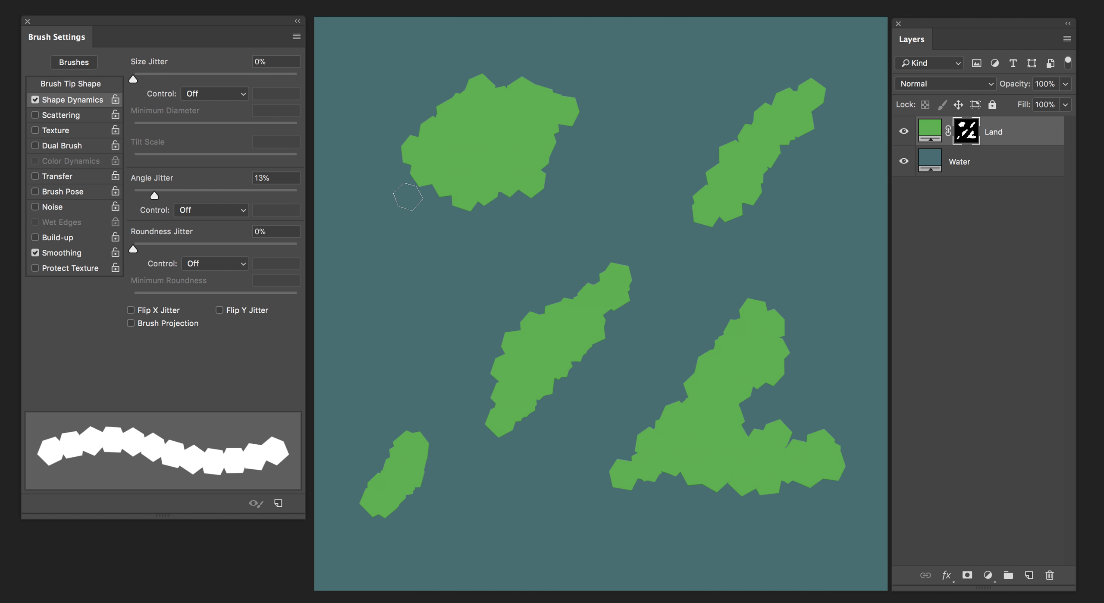
pyautogui.press('[')
pyautogui.press('[')
pyautogui.press('[')
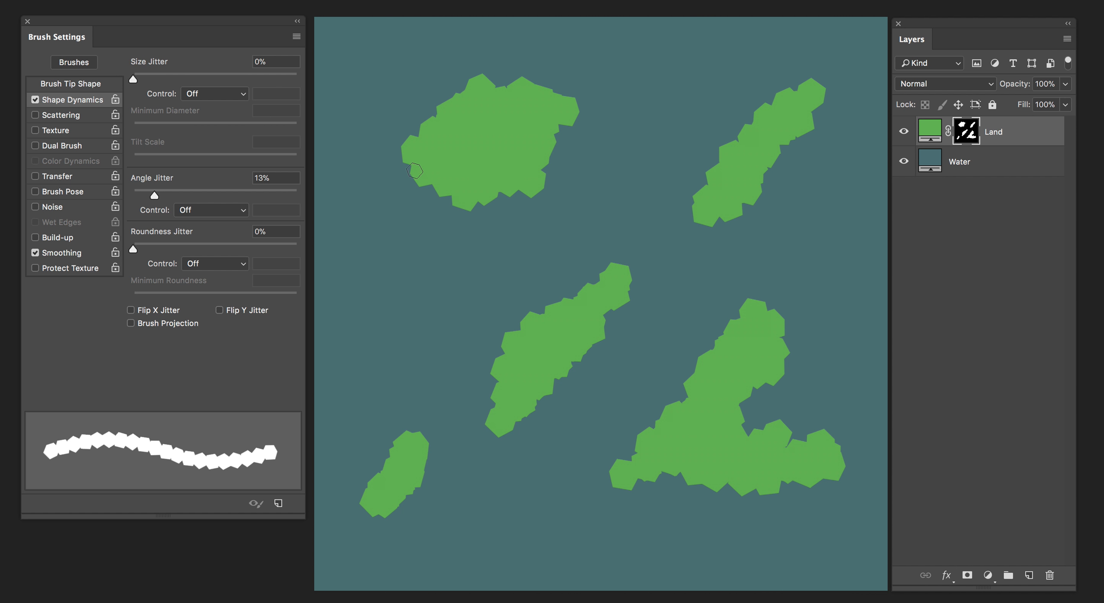
pyautogui.press('[')
pyautogui.moveTo(410, 171); pyautogui.dragTo(482, 210)
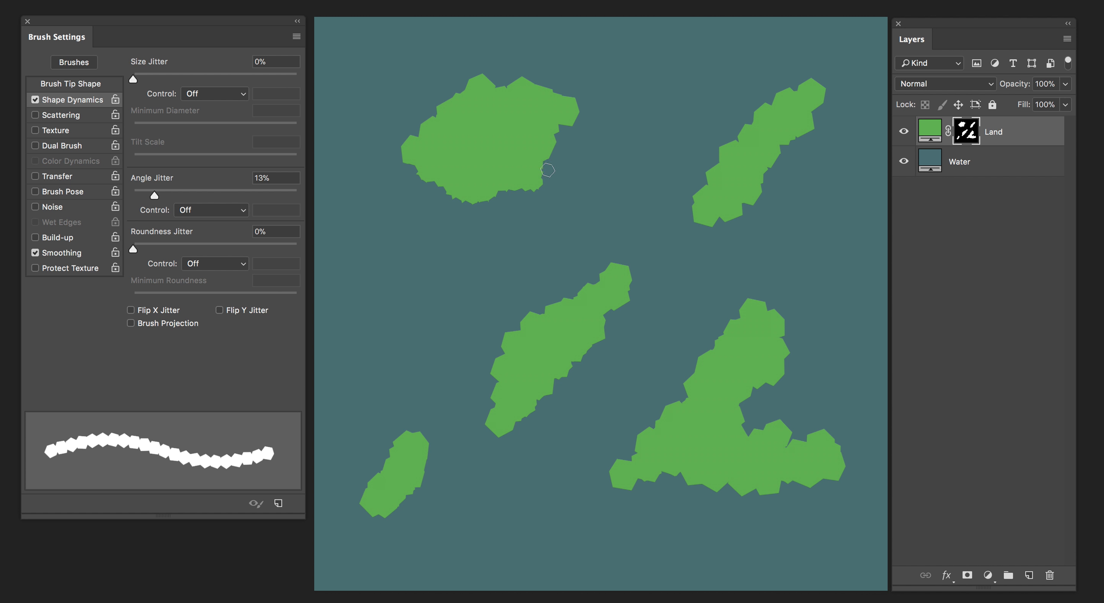
pyautogui.moveTo(563, 134); pyautogui.dragTo(578, 128)
pyautogui.moveTo(576, 128)
pyautogui.mouseDown()
pyautogui.moveTo(560, 98)
pyautogui.moveTo(526, 92)
pyautogui.moveTo(522, 74)
pyautogui.moveTo(539, 90)
pyautogui.moveTo(489, 97)
pyautogui.moveTo(463, 83)
pyautogui.moveTo(471, 87)
pyautogui.moveTo(436, 114)
pyautogui.moveTo(402, 168)
pyautogui.moveTo(421, 160)
pyautogui.moveTo(458, 191)
pyautogui.moveTo(459, 208)
pyautogui.moveTo(442, 183)
pyautogui.moveTo(500, 213)
pyautogui.moveTo(502, 200)
pyautogui.moveTo(458, 176)
pyautogui.moveTo(454, 163)
pyautogui.moveTo(486, 187)
pyautogui.moveTo(471, 163)
pyautogui.moveTo(501, 178)
pyautogui.mouseUp()
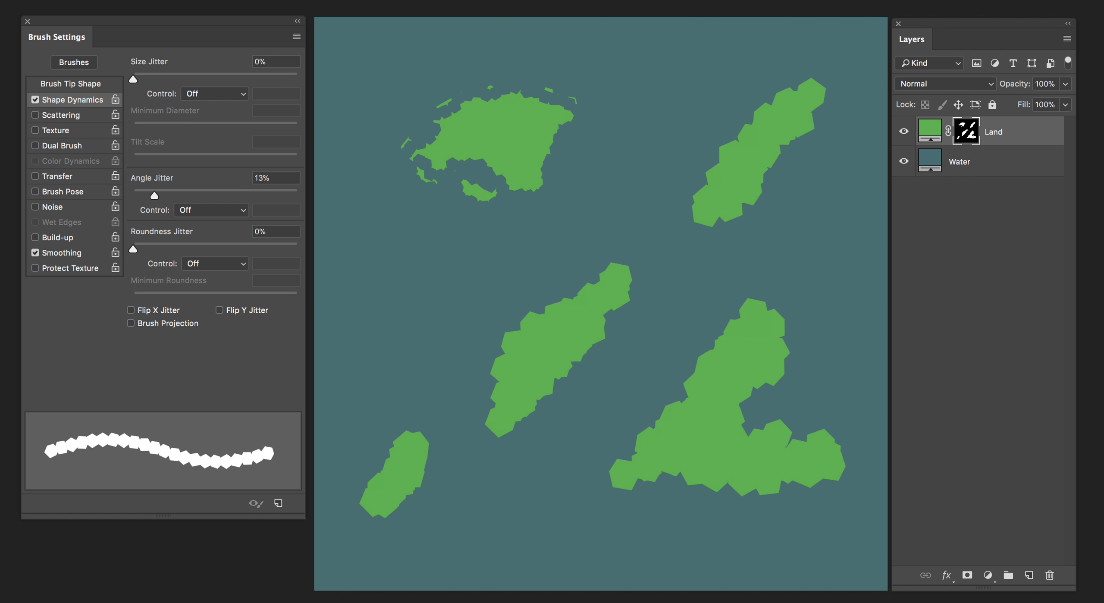
# Erase along the edges of the upper-right, central, lower-right and lower-left land masses to create slimmer shapes with jagged coastlines and islets
pyautogui.moveTo(776, 104)
pyautogui.mouseDown()
pyautogui.moveTo(817, 81)
pyautogui.moveTo(797, 145)
pyautogui.moveTo(812, 127)
pyautogui.moveTo(768, 166)
pyautogui.moveTo(755, 196)
pyautogui.moveTo(701, 222)
pyautogui.moveTo(728, 221)
pyautogui.moveTo(750, 177)
pyautogui.moveTo(733, 202)
pyautogui.moveTo(744, 249)
pyautogui.mouseUp()
pyautogui.moveTo(552, 326)
pyautogui.mouseDown()
pyautogui.moveTo(502, 336)
pyautogui.moveTo(497, 403)
pyautogui.moveTo(496, 362)
pyautogui.moveTo(533, 305)
pyautogui.moveTo(514, 377)
pyautogui.moveTo(491, 411)
pyautogui.moveTo(504, 435)
pyautogui.mouseUp()
pyautogui.moveTo(770, 388)
pyautogui.mouseDown()
pyautogui.moveTo(737, 408)
pyautogui.moveTo(742, 423)
pyautogui.moveTo(781, 427)
pyautogui.moveTo(798, 451)
pyautogui.moveTo(819, 435)
pyautogui.moveTo(767, 438)
pyautogui.moveTo(780, 445)
pyautogui.moveTo(780, 432)
pyautogui.moveTo(821, 462)
pyautogui.moveTo(825, 445)
pyautogui.moveTo(844, 484)
pyautogui.moveTo(736, 492)
pyautogui.moveTo(681, 477)
pyautogui.moveTo(634, 491)
pyautogui.moveTo(615, 484)
pyautogui.moveTo(667, 423)
pyautogui.moveTo(667, 407)
pyautogui.moveTo(715, 347)
pyautogui.moveTo(712, 330)
pyautogui.moveTo(761, 299)
pyautogui.moveTo(789, 348)
pyautogui.mouseUp()
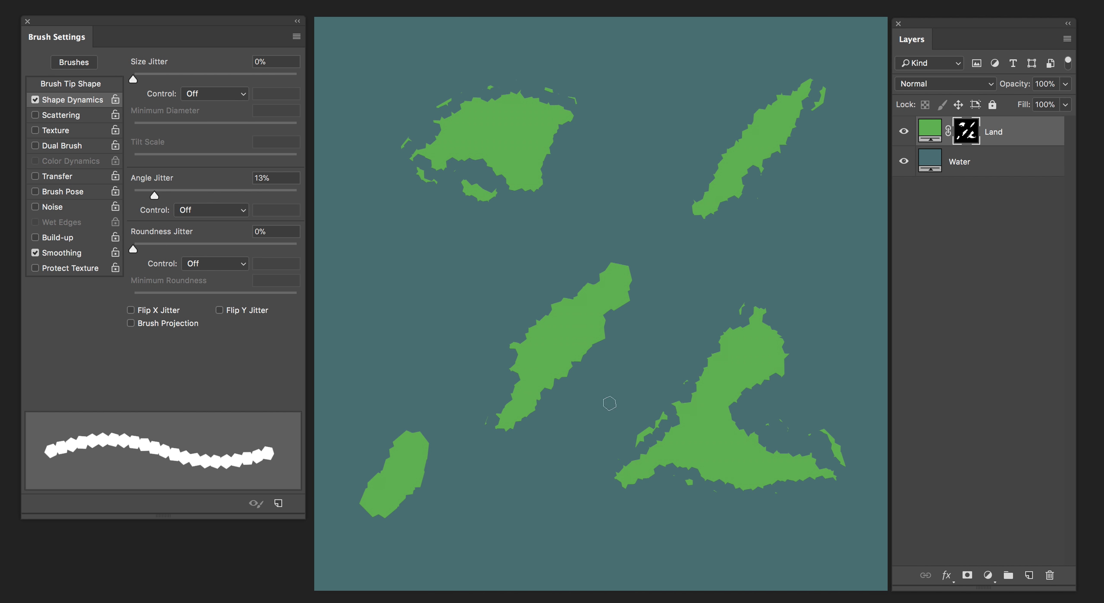
pyautogui.moveTo(697, 387); pyautogui.dragTo(713, 358)
pyautogui.moveTo(433, 469)
pyautogui.mouseDown()
pyautogui.moveTo(425, 431)
pyautogui.moveTo(396, 435)
pyautogui.moveTo(386, 480)
pyautogui.moveTo(364, 502)
pyautogui.moveTo(377, 521)
pyautogui.moveTo(429, 478)
pyautogui.mouseUp()
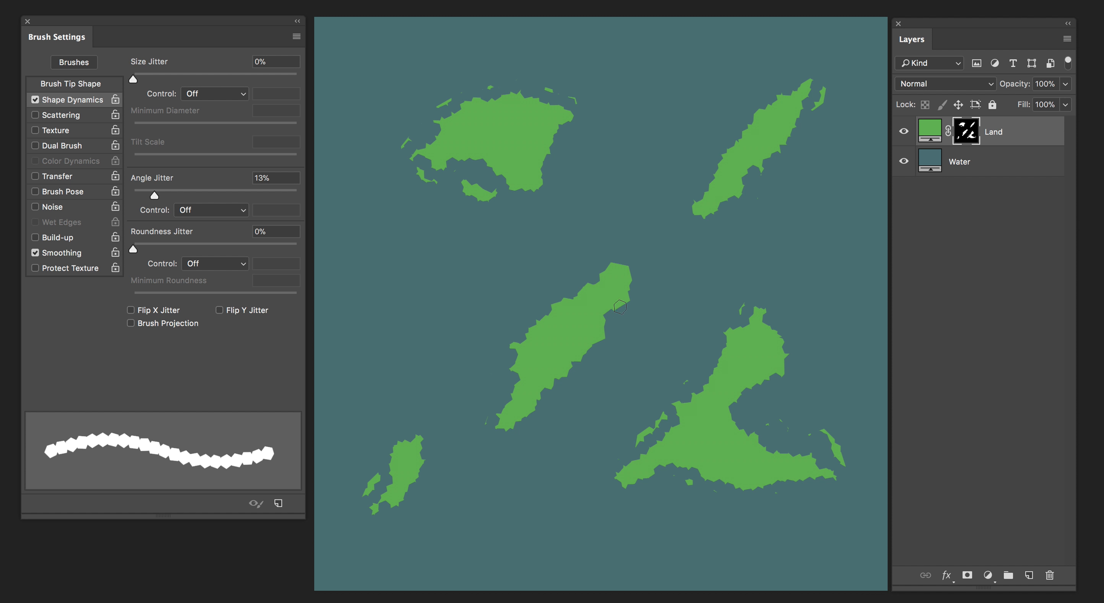
# Add a black outside Stroke effect to the Land layer with a size of 4 px and 75% opacity
pyautogui.click(947, 574)
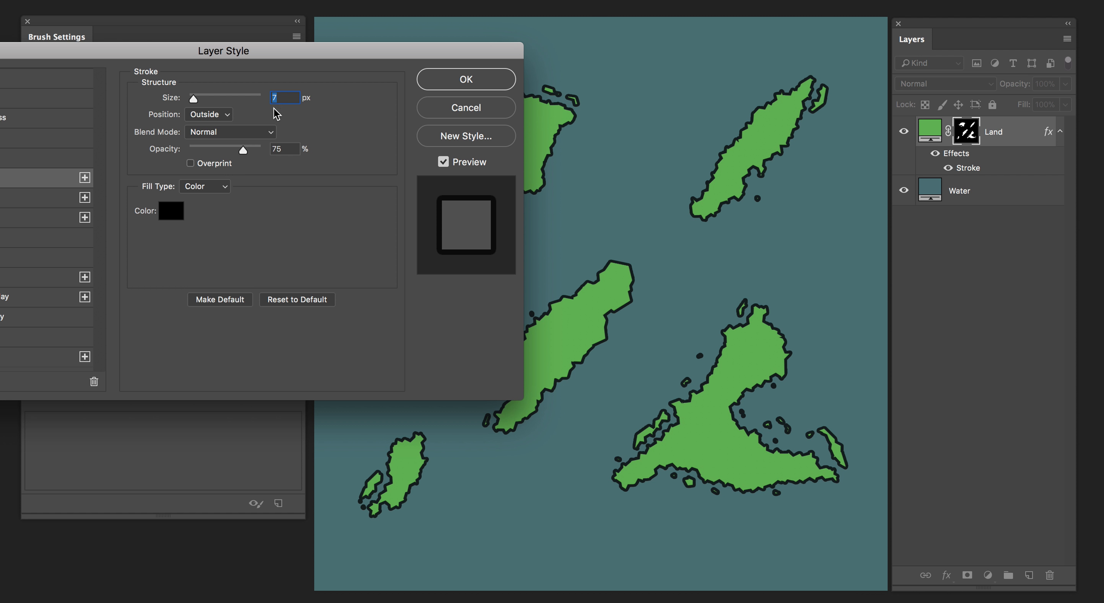
pyautogui.moveTo(193, 100); pyautogui.dragTo(189, 101)
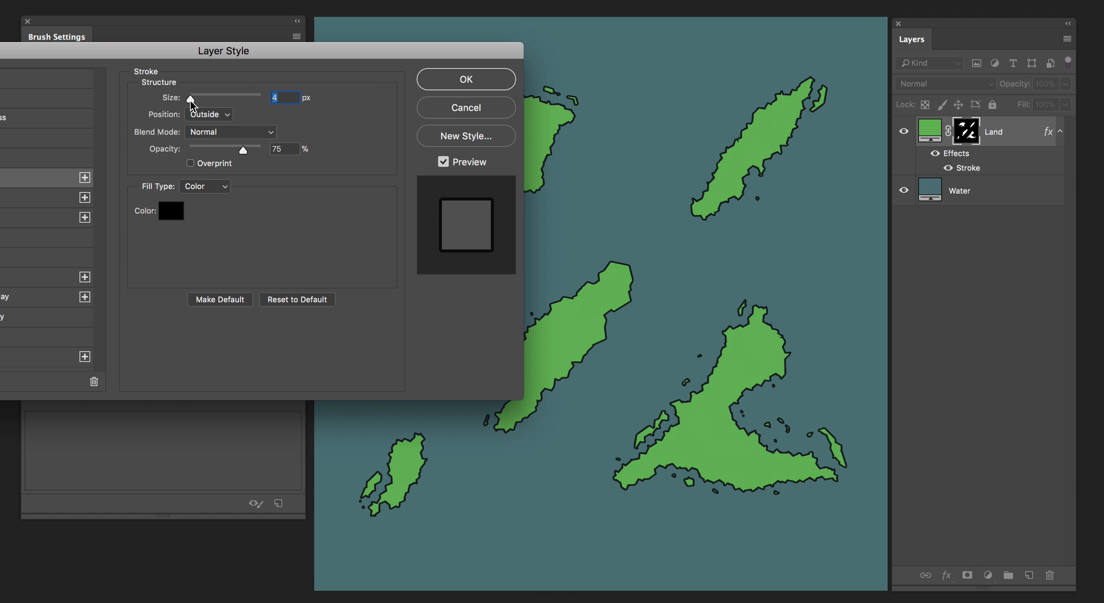
pyautogui.click(452, 85)
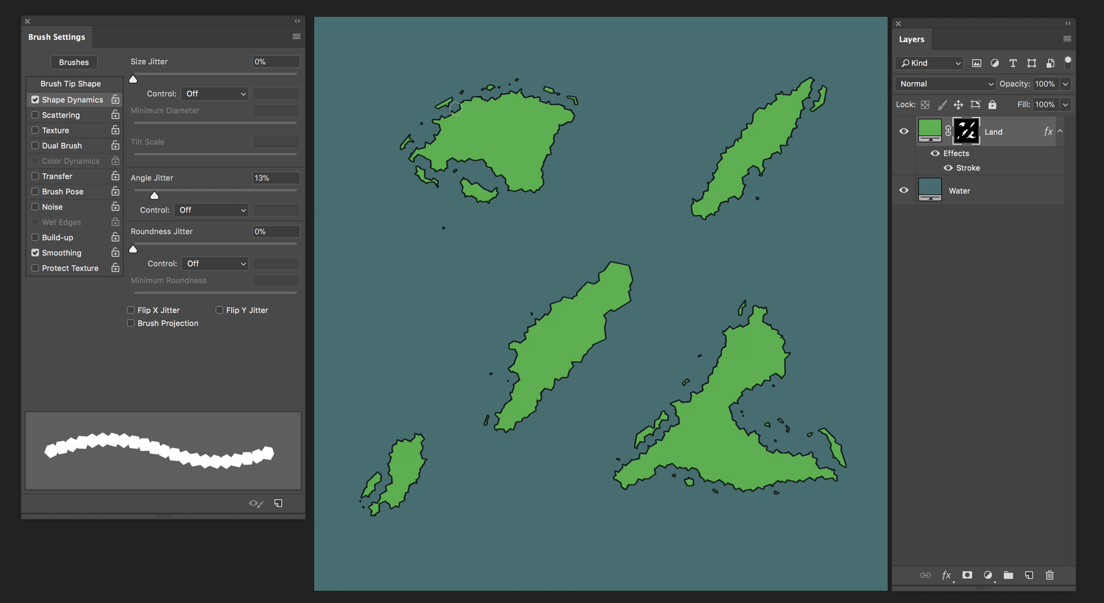